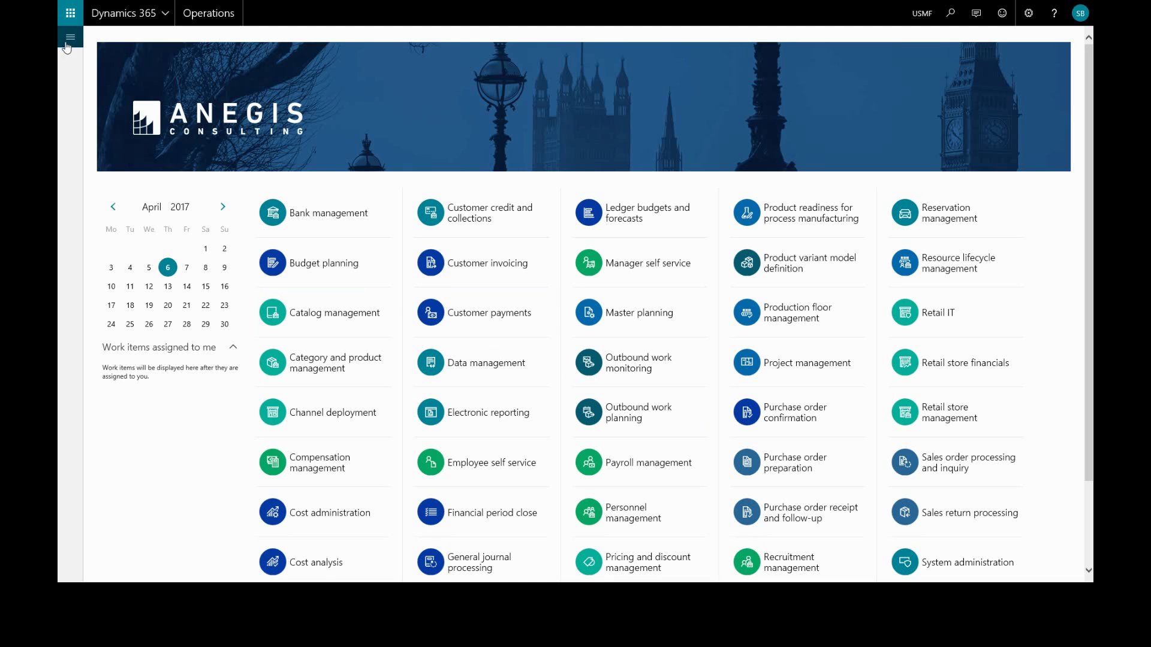
View the Activate price/discount settings under Procurement and sourcing, then return to the dashboard.
click(70, 39)
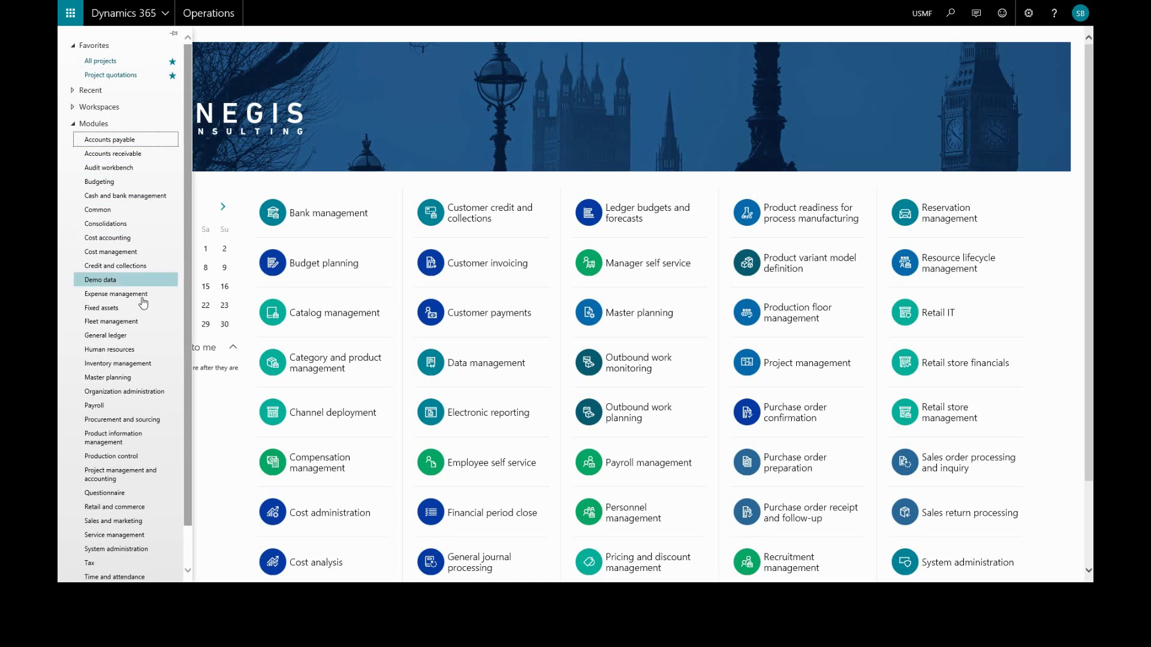
click(140, 422)
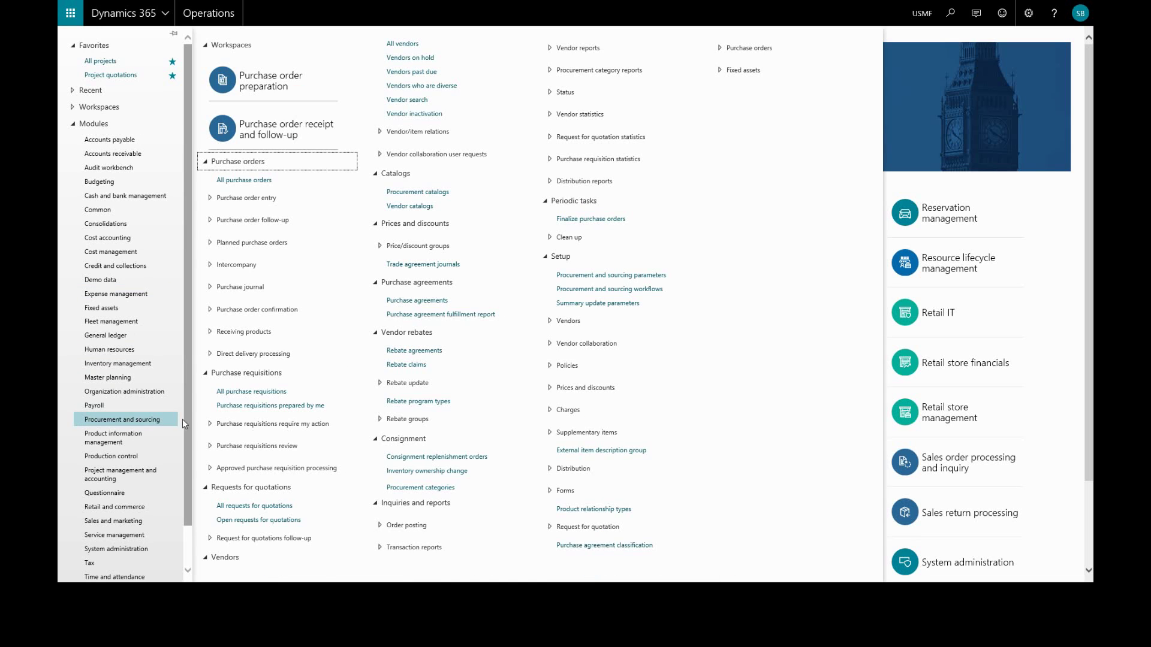
click(576, 388)
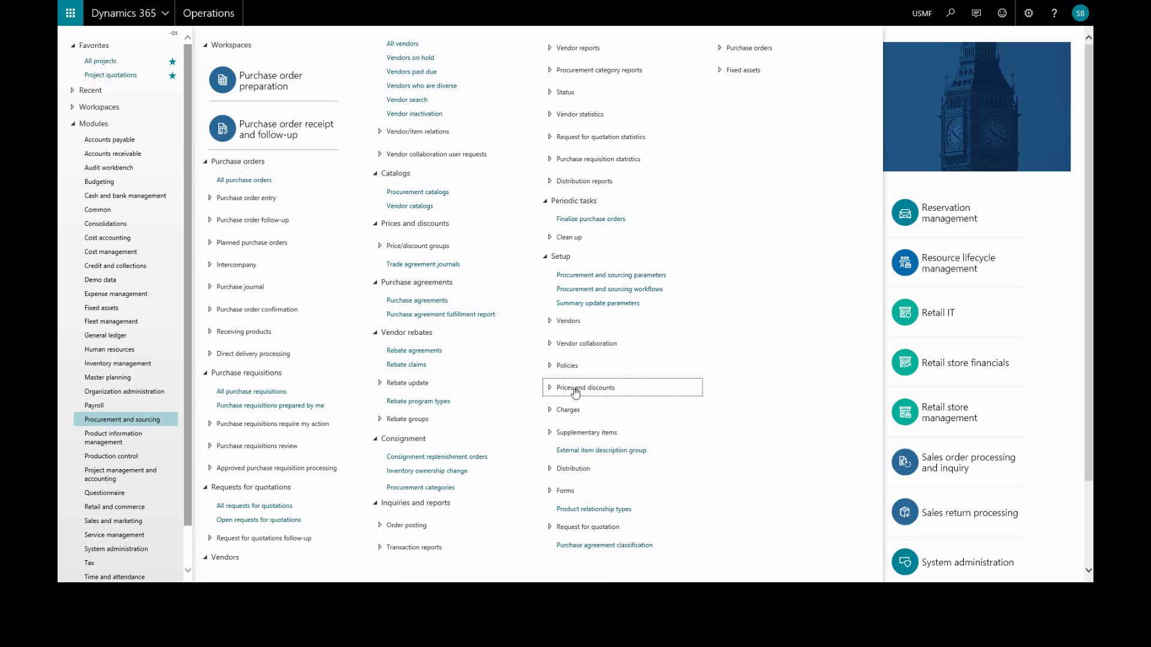
click(593, 421)
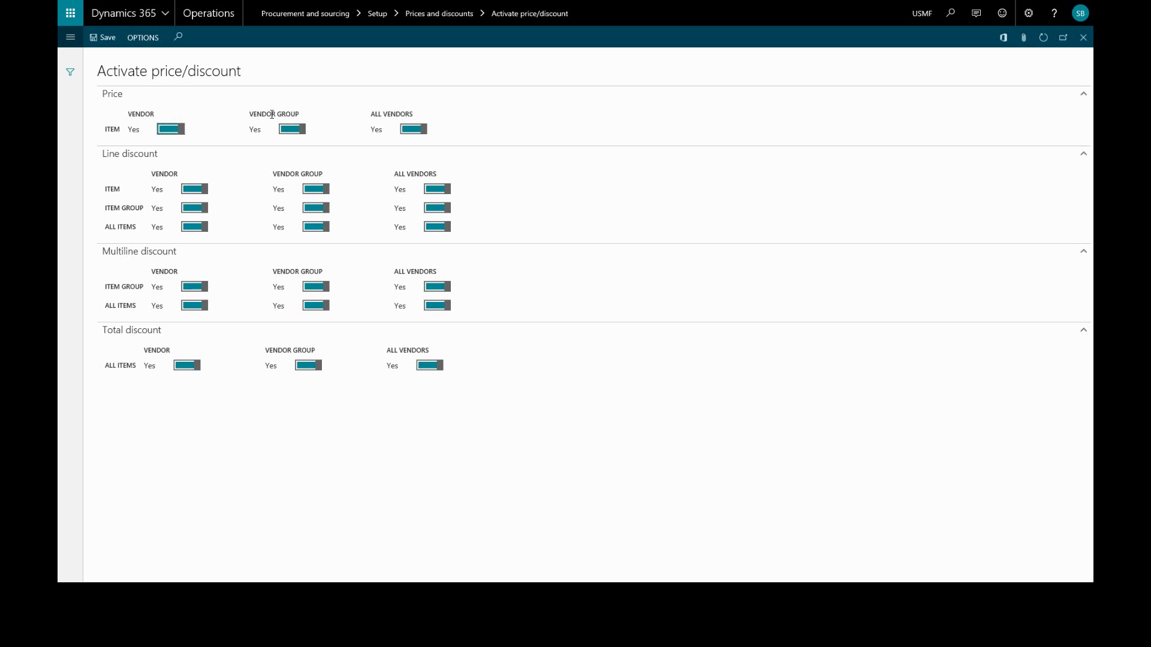
click(208, 13)
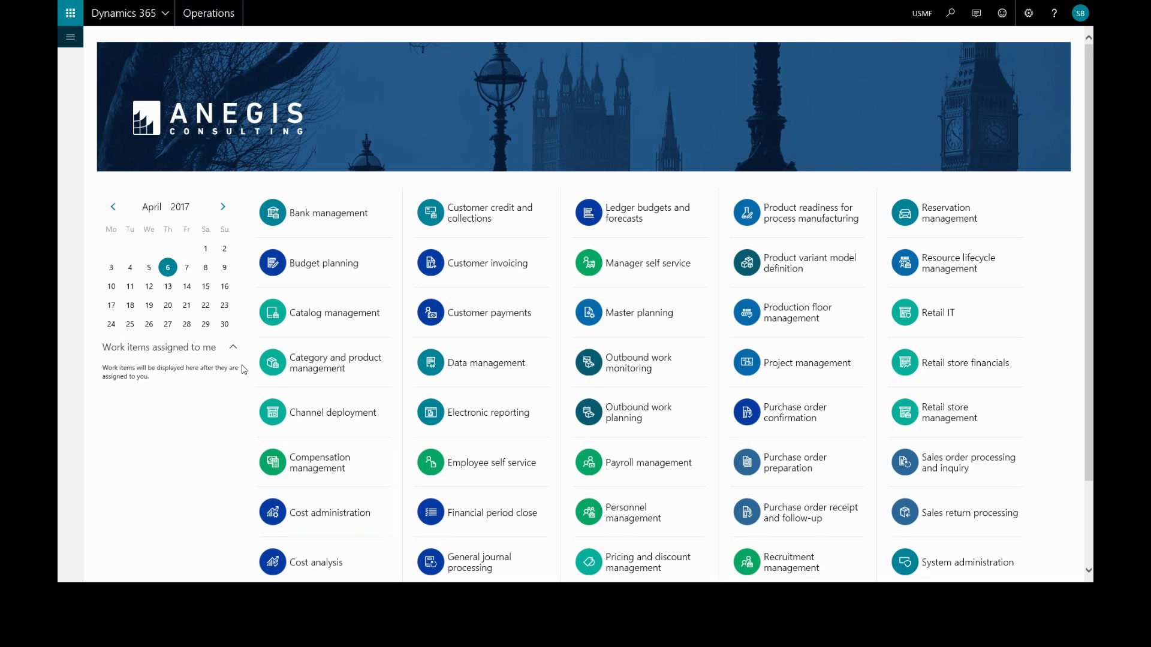
Add a new trade agreement journal using the Pric price adjustment journal name.
click(63, 42)
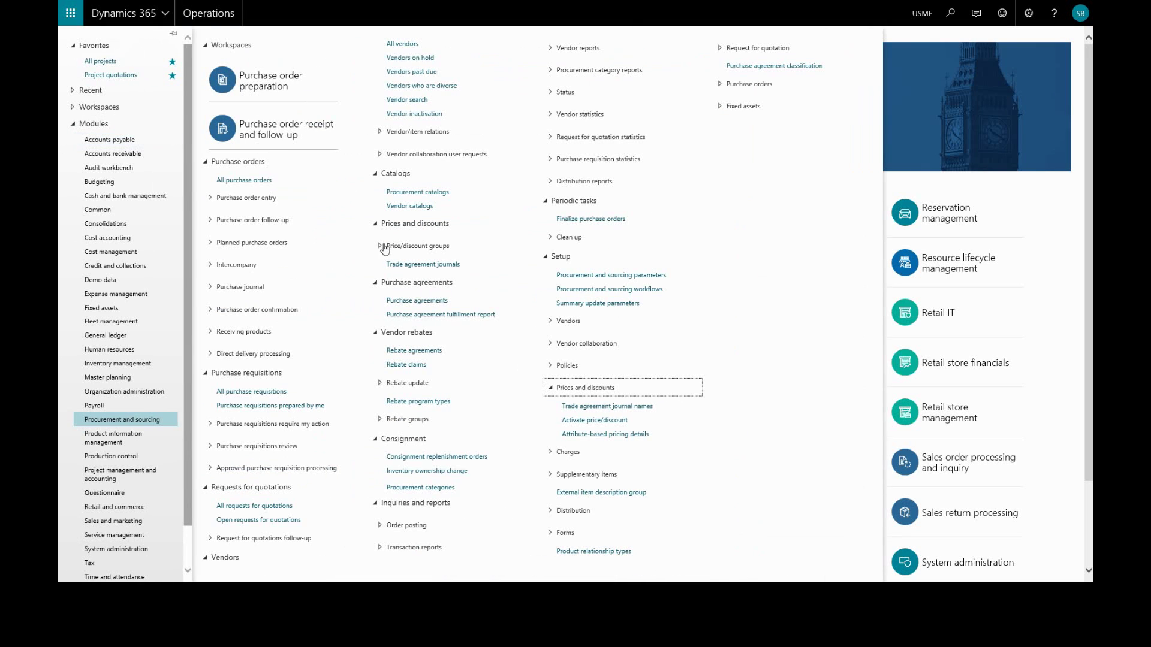
key(Escape)
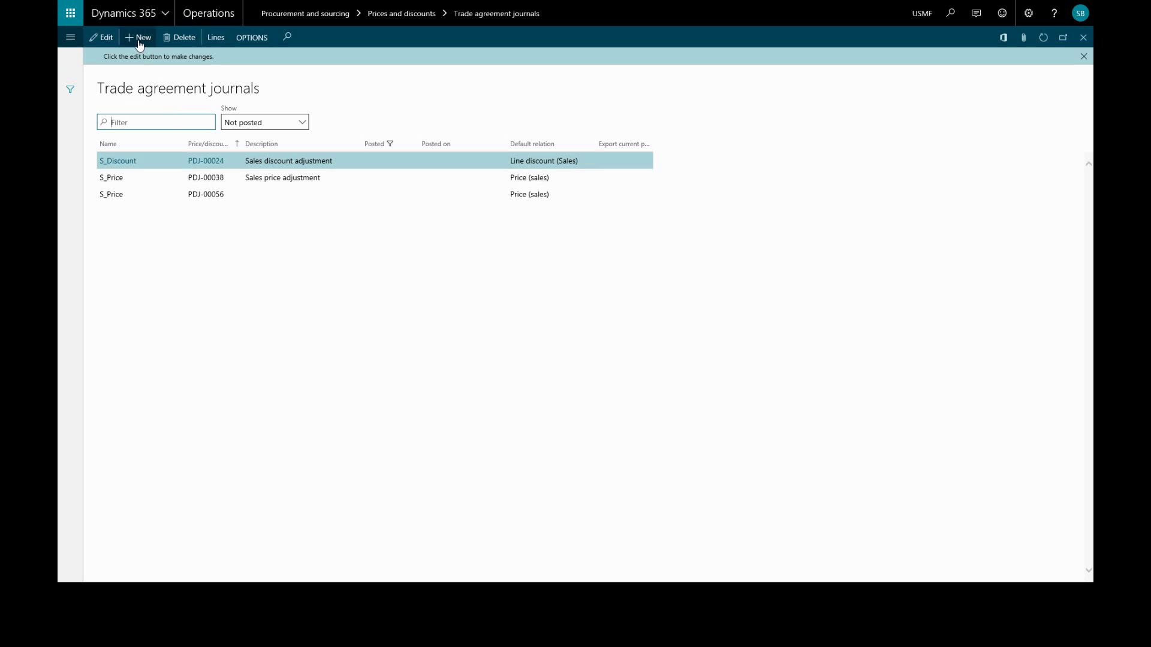
click(139, 39)
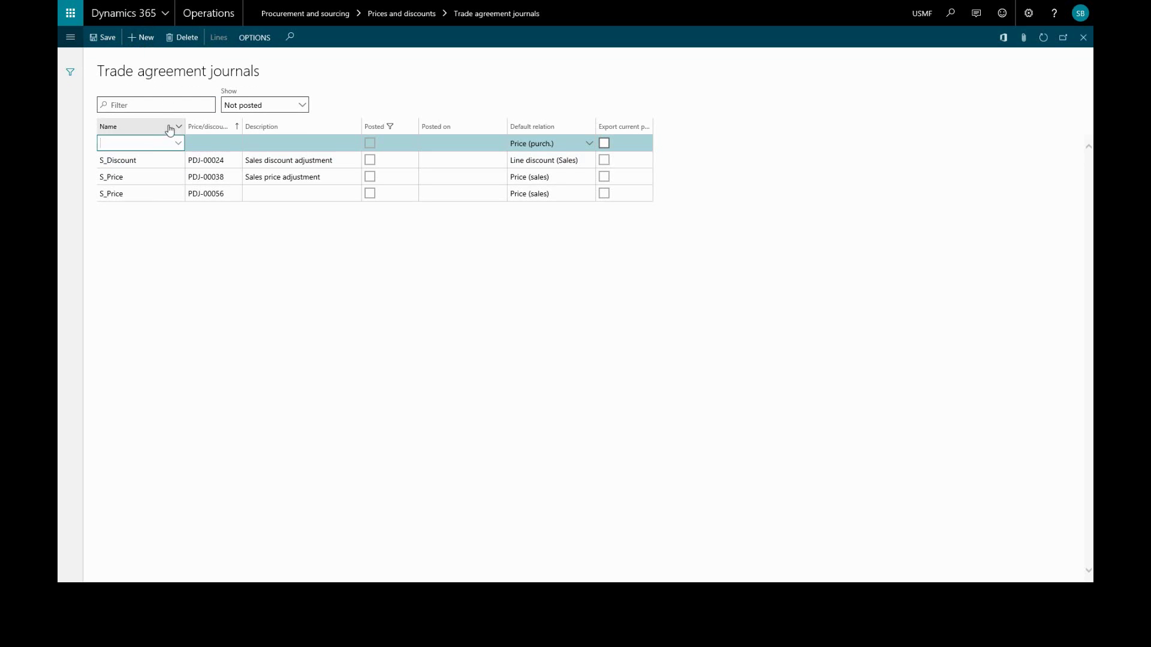
click(177, 144)
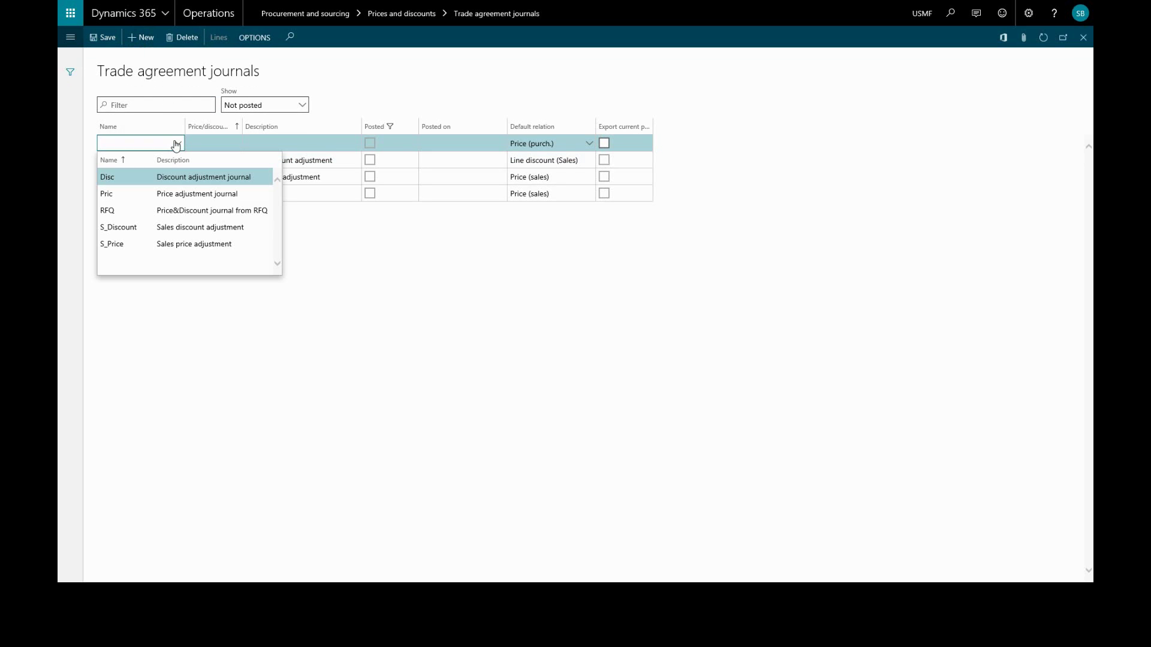
click(193, 193)
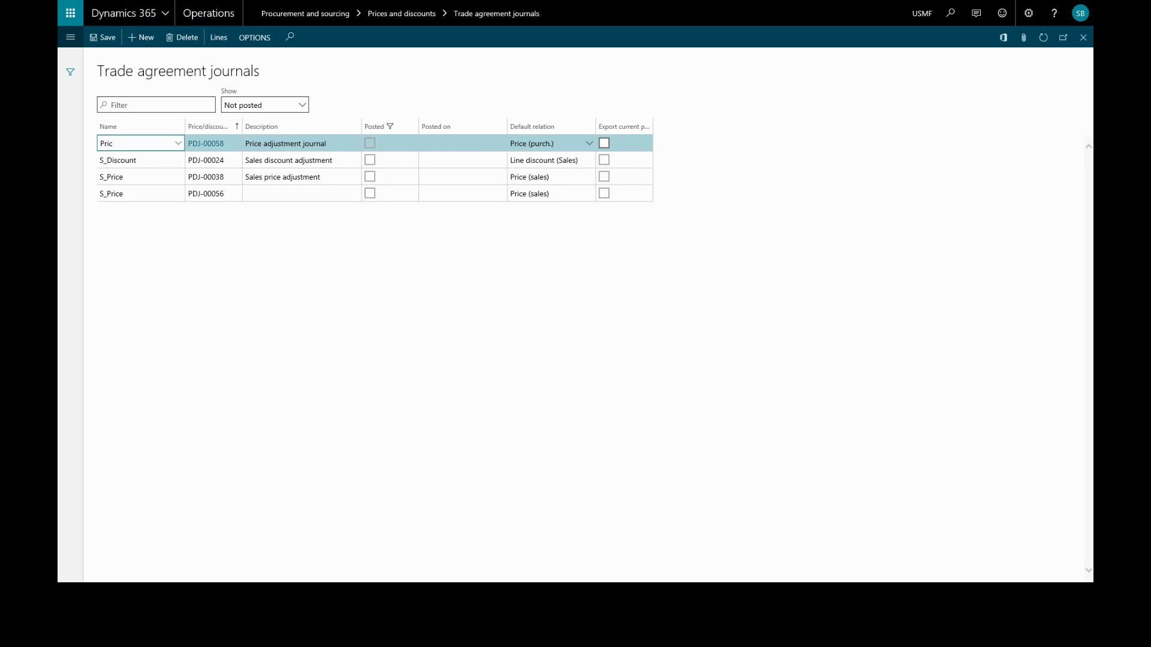
Set the first journal line to account code Group, Domestic, item code Table, item 1010 ComputerMouse.
click(223, 42)
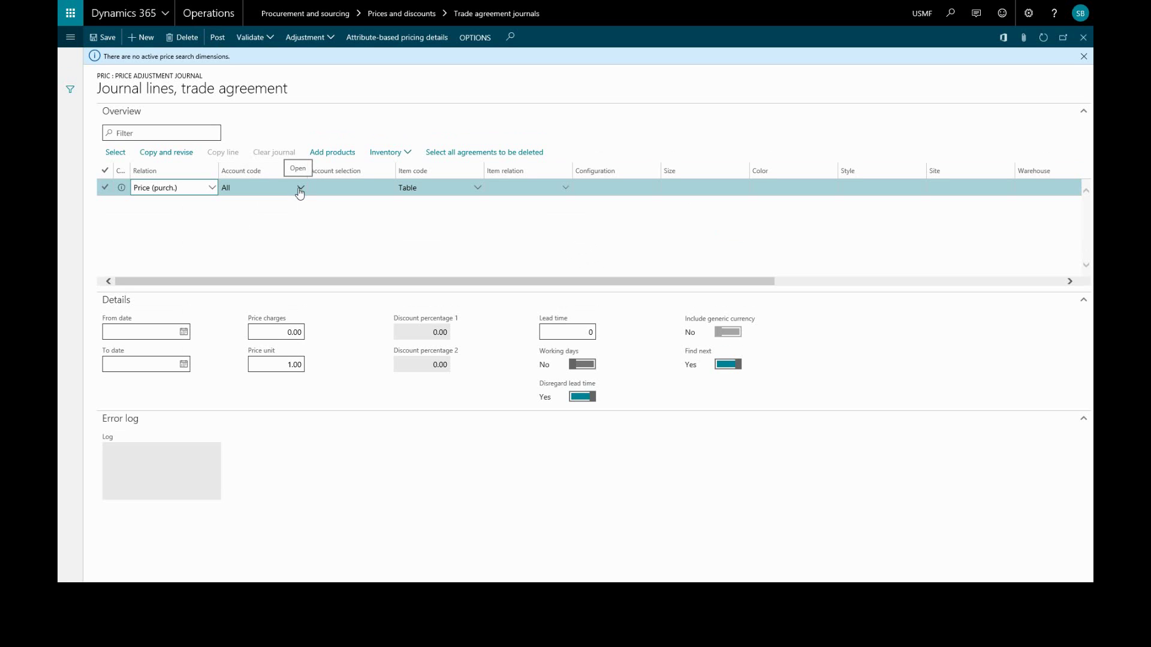
click(301, 188)
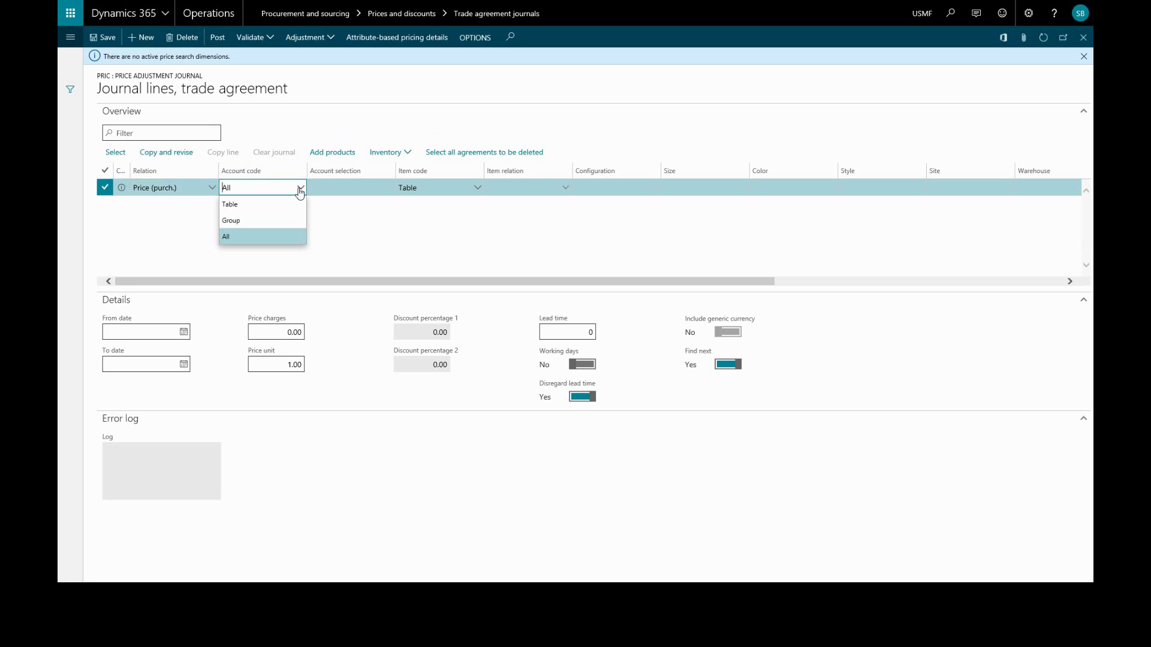
click(236, 222)
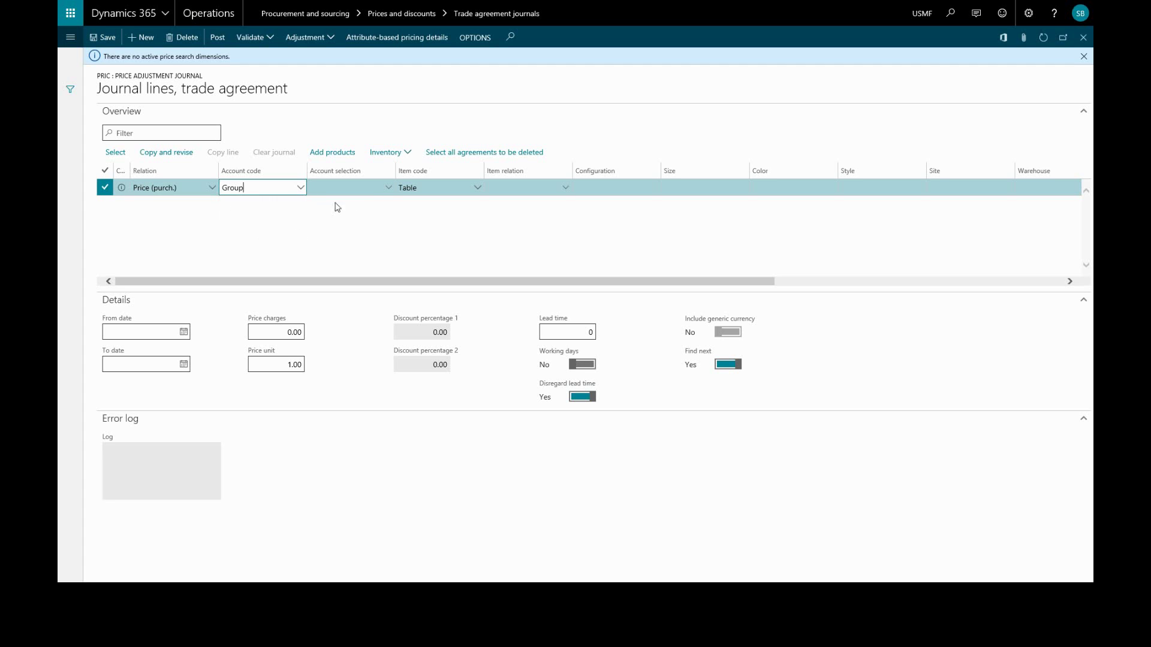
click(389, 187)
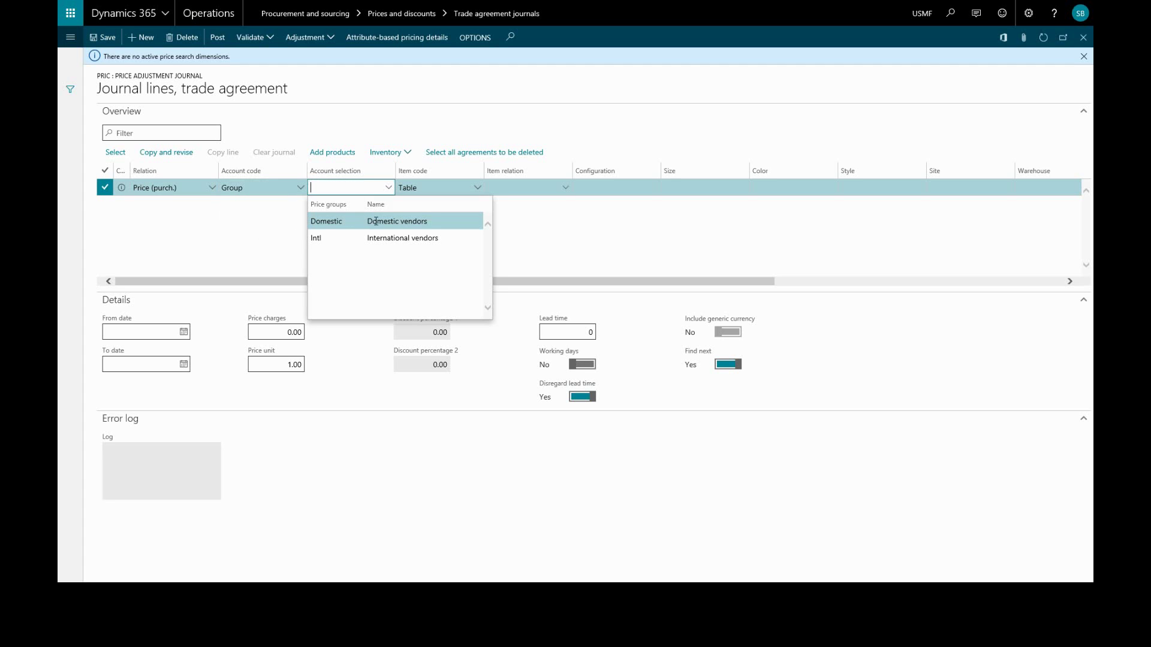
click(384, 221)
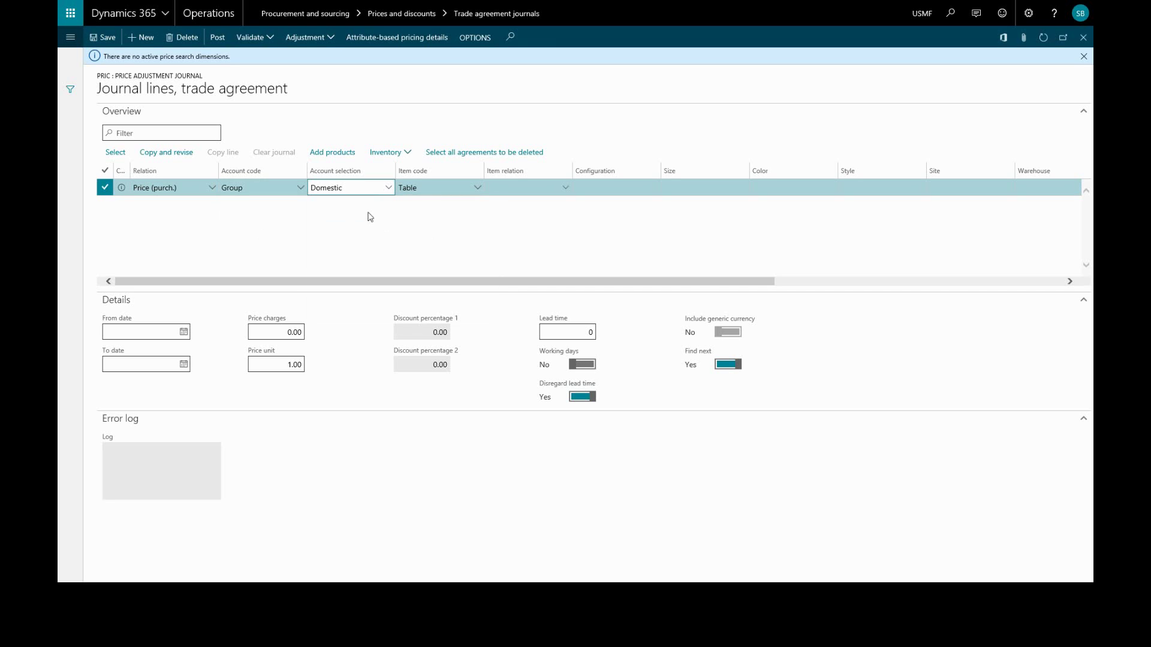
click(478, 188)
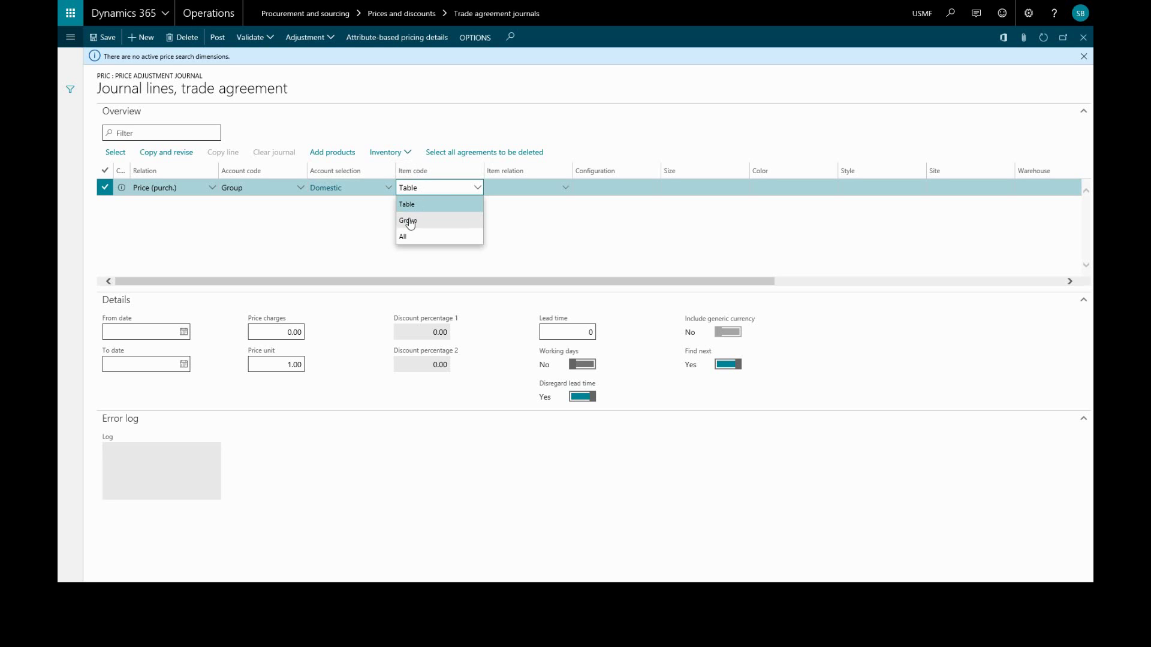
click(426, 188)
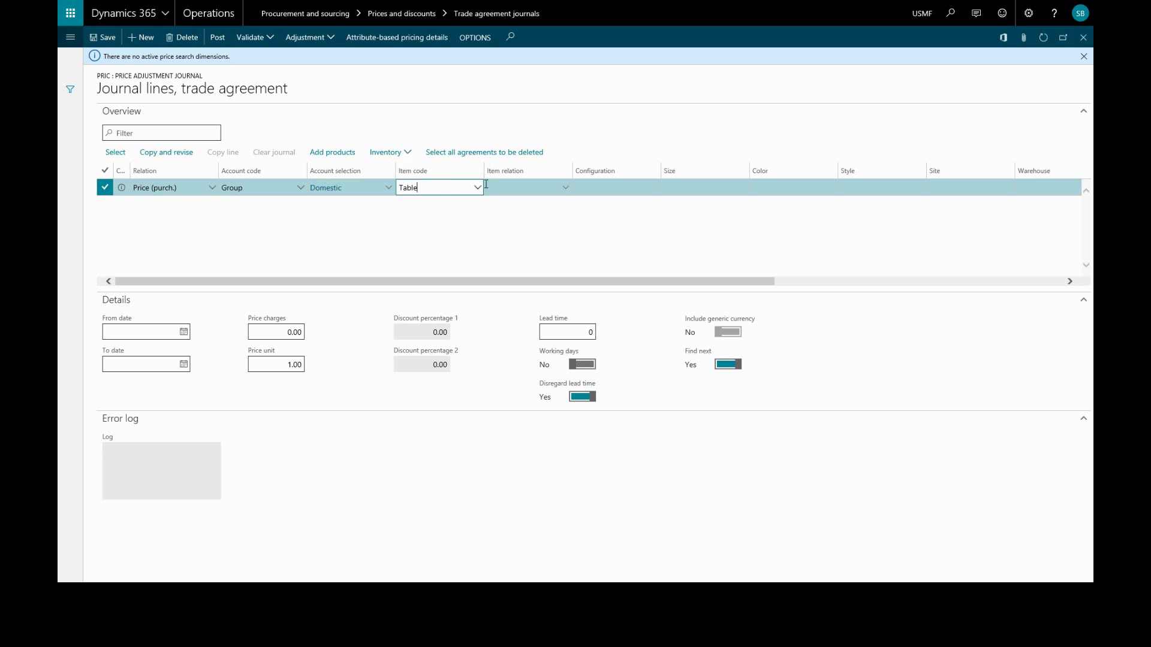
click(564, 189)
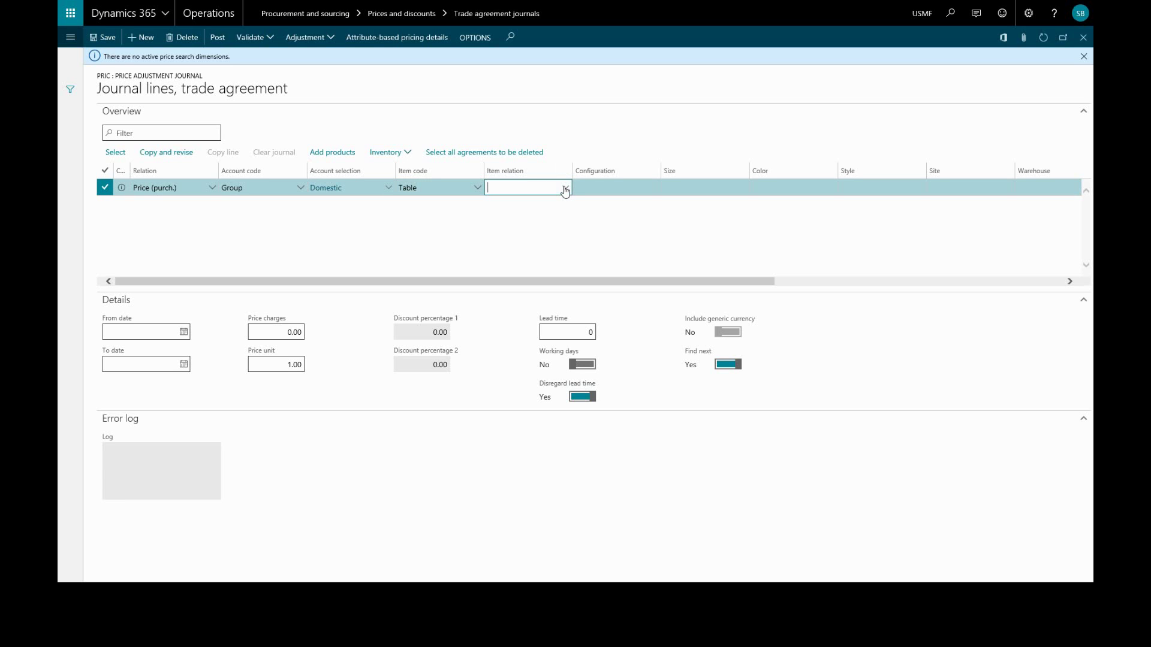
click(565, 189)
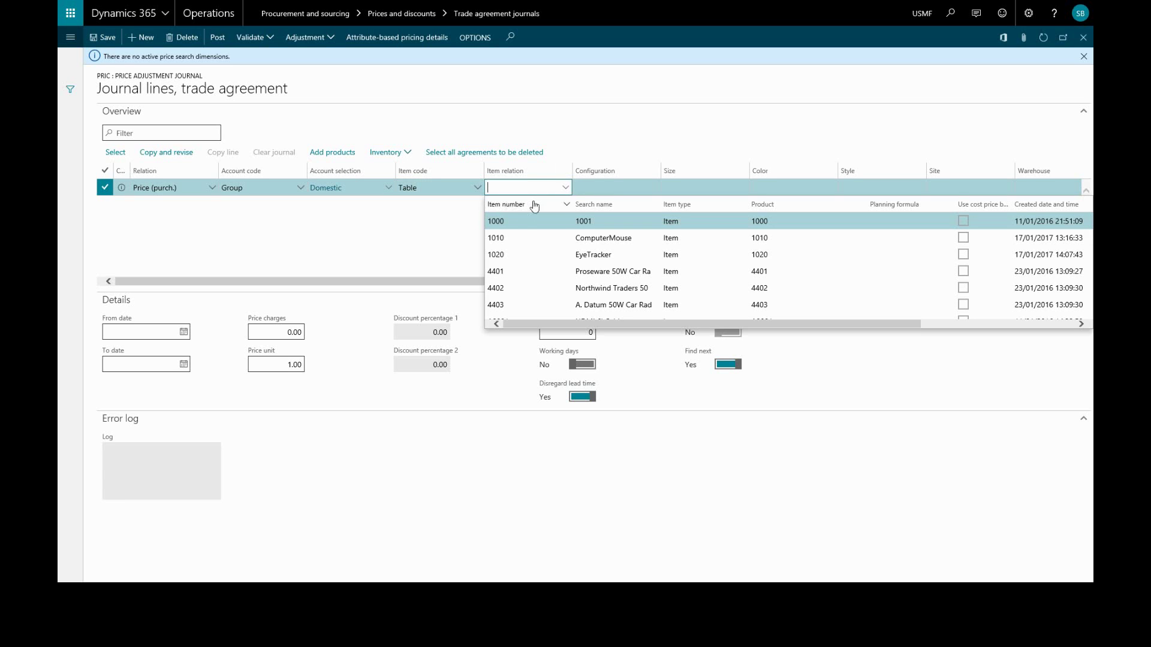
click(587, 238)
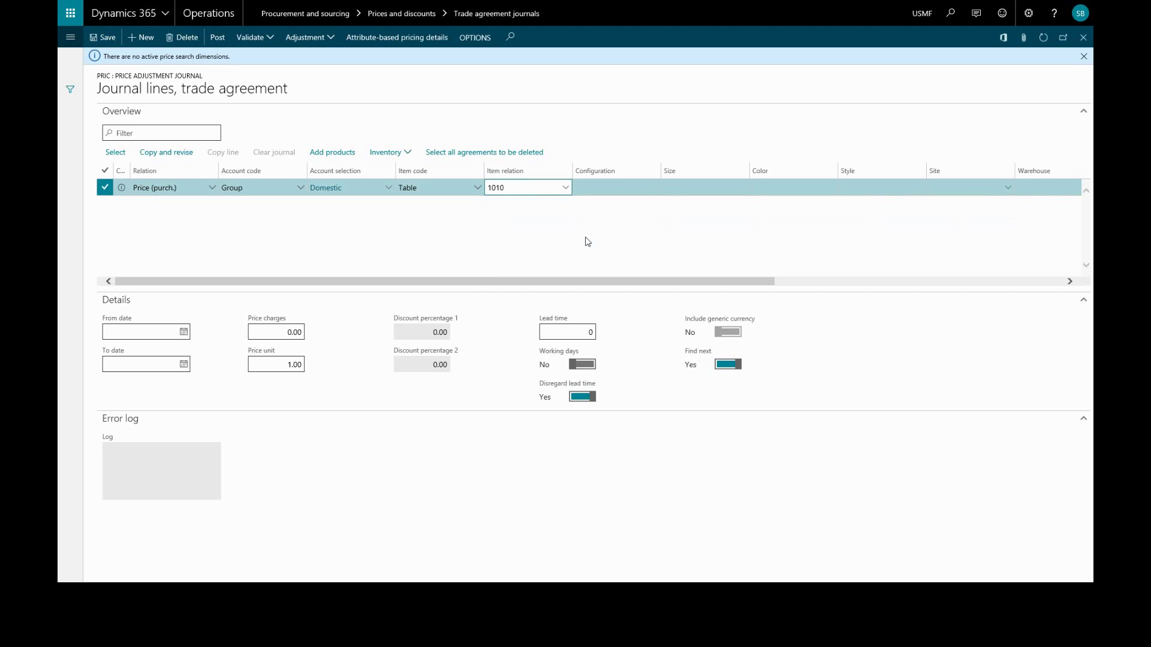
scroll(587, 242, right, 5)
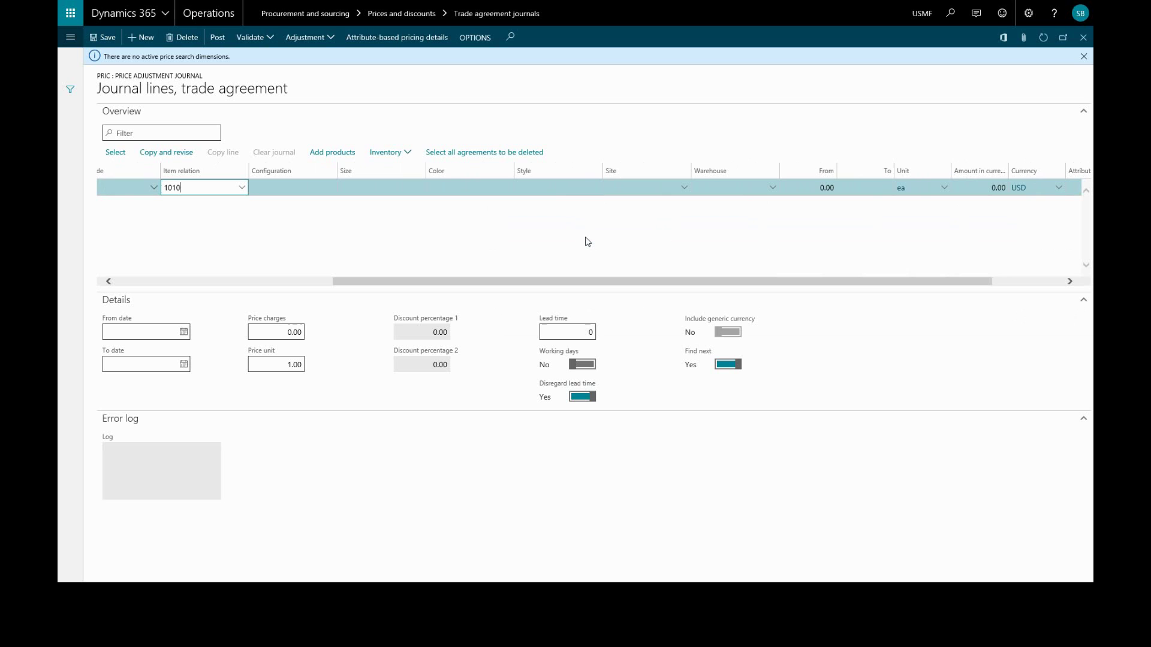
scroll(588, 241, right, 1)
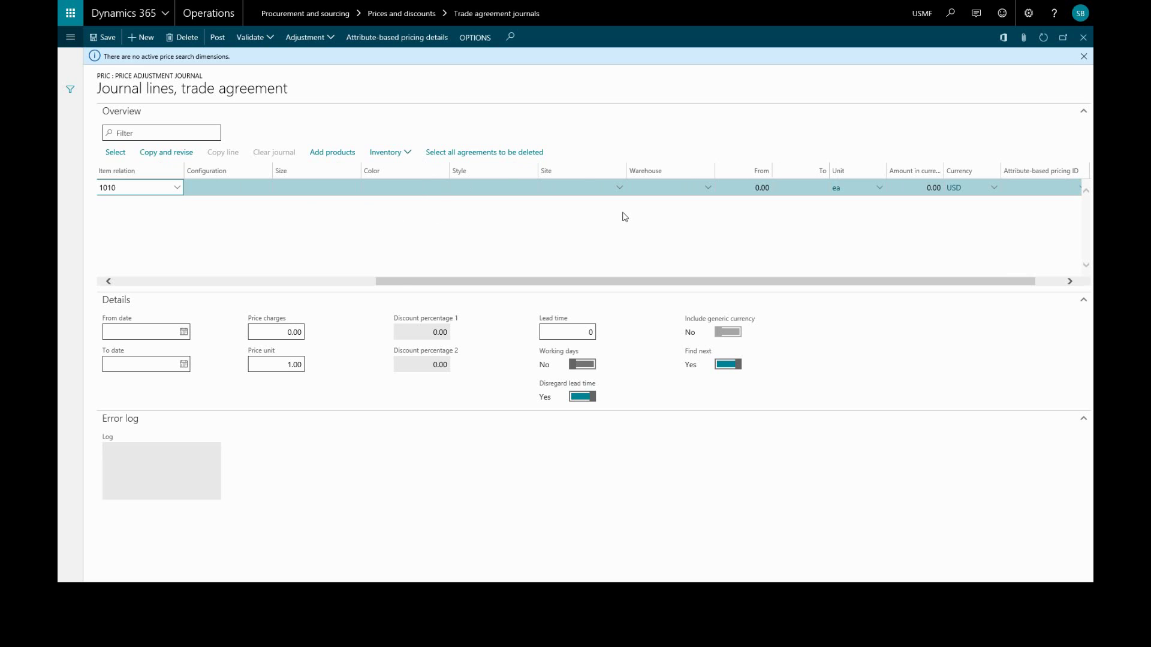
scroll(623, 217, right, 1)
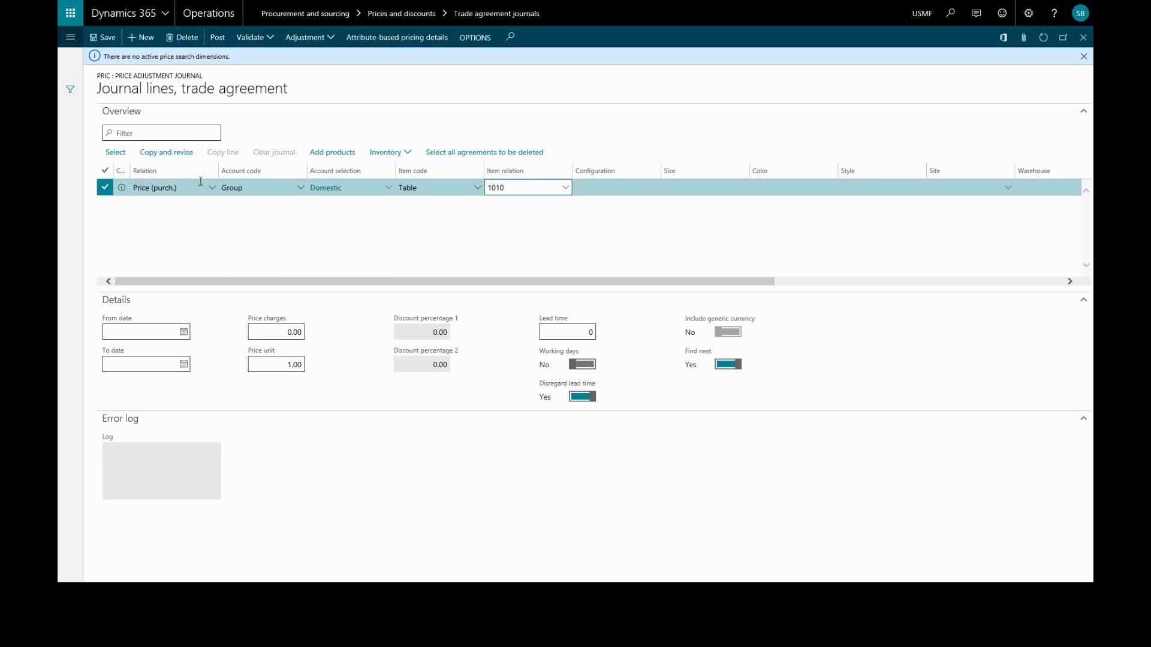
Validate all lines of journal PDJ-00058, review the messages, and post it.
click(256, 41)
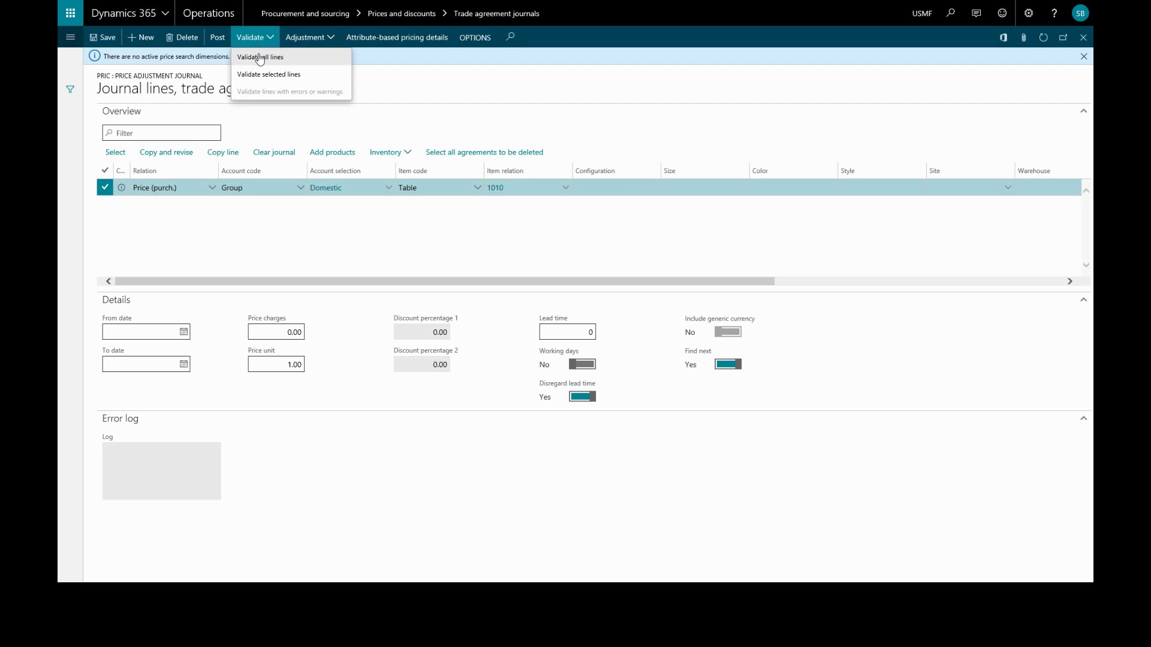
click(259, 57)
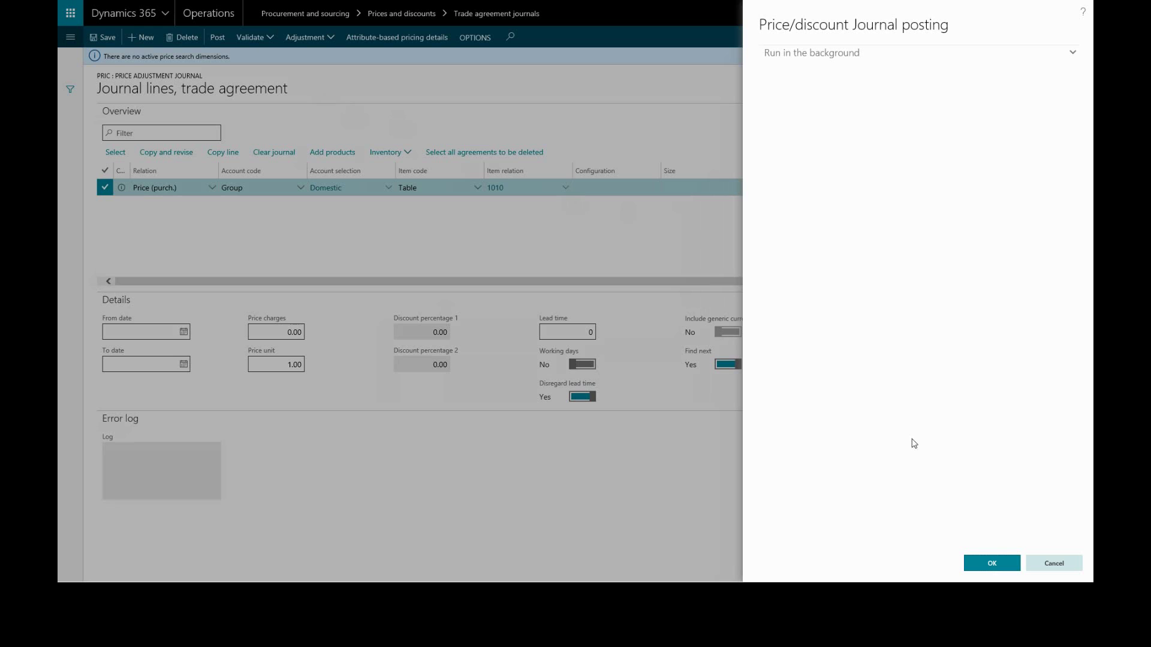
click(988, 564)
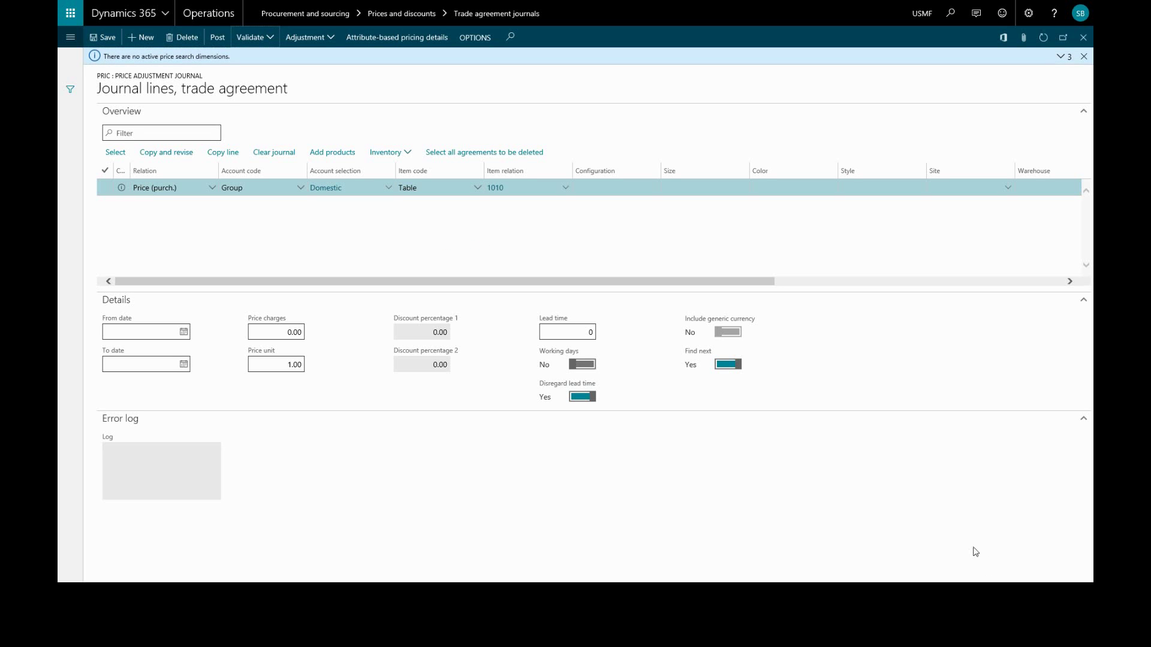
click(1062, 57)
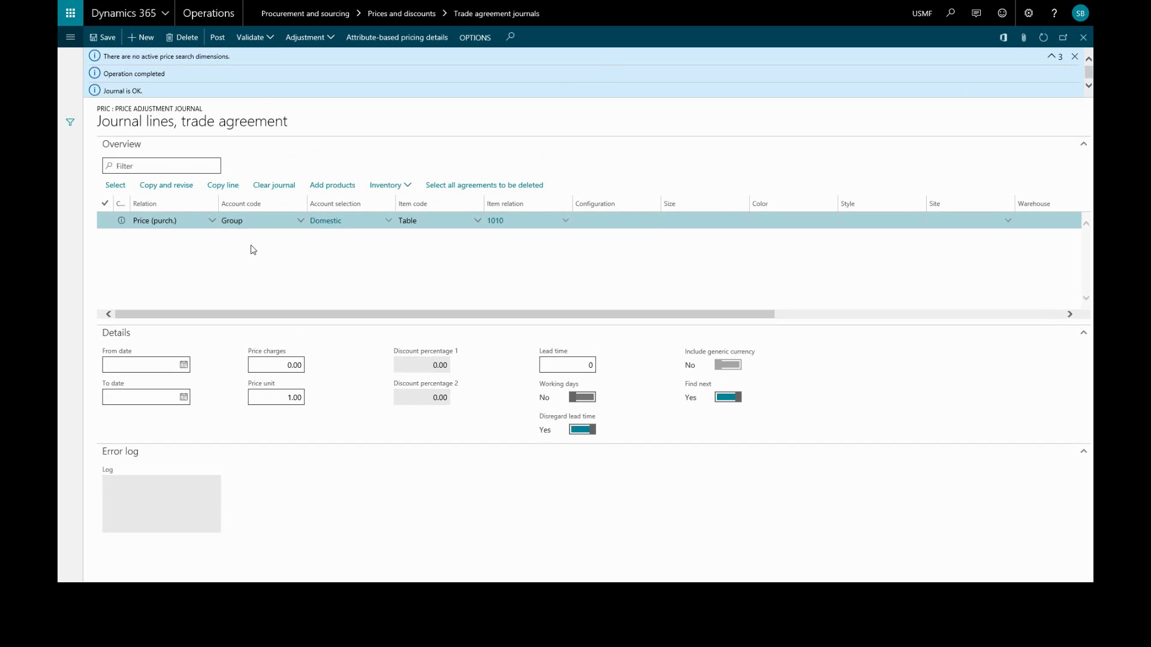
click(216, 38)
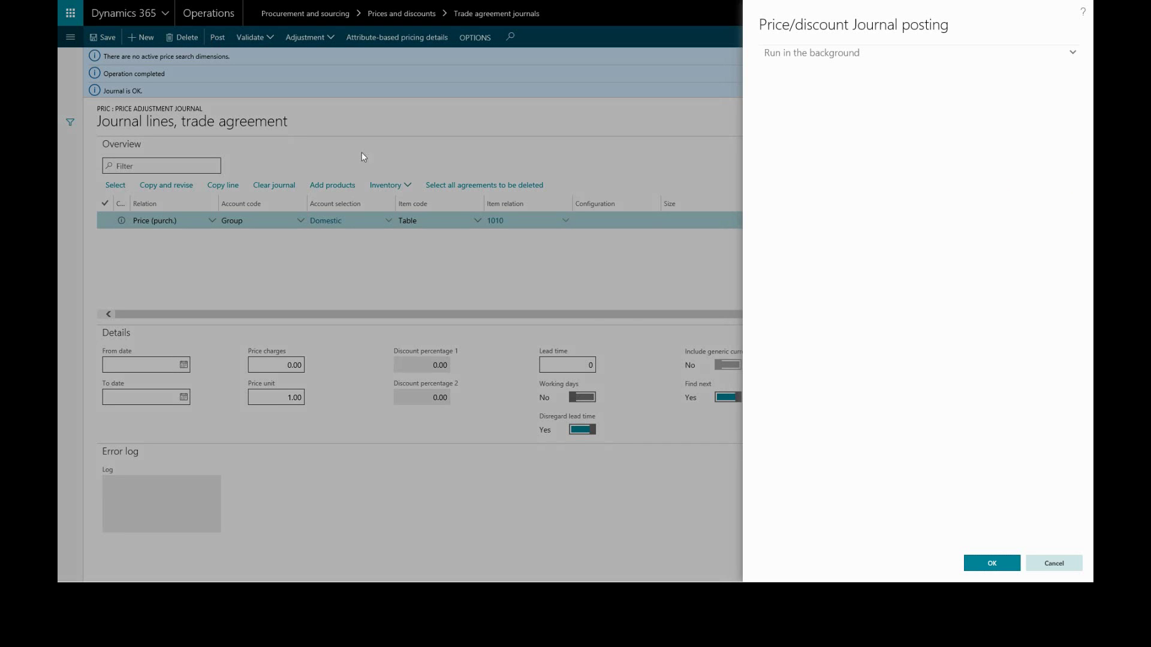
click(977, 563)
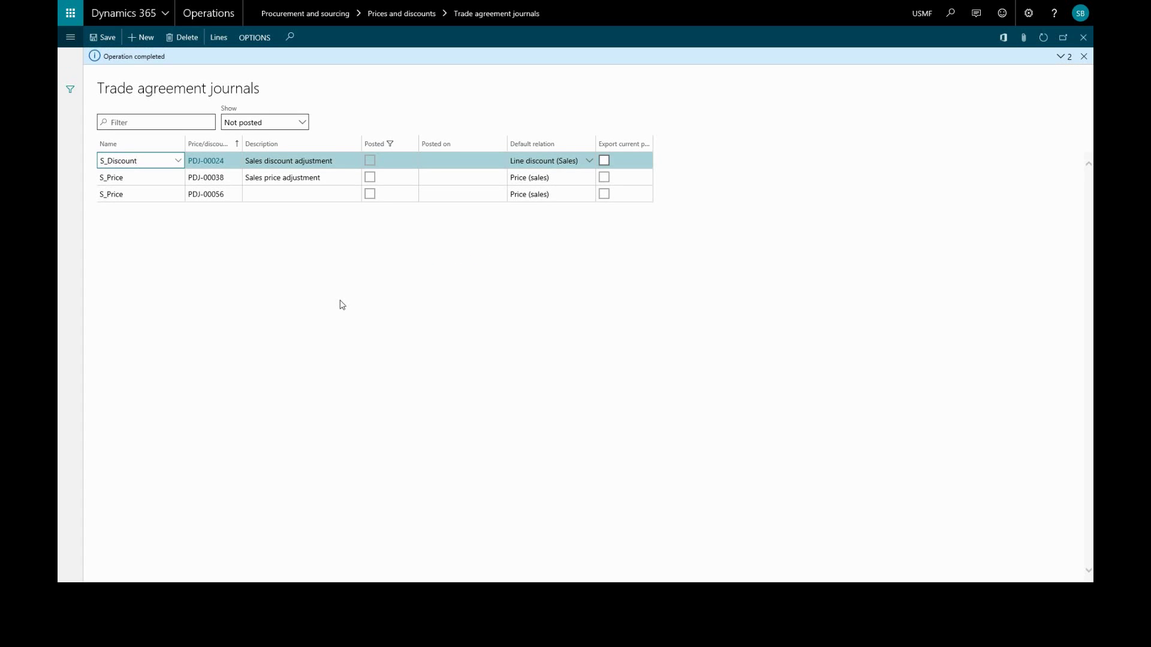
Check the posting confirmation, then add a journal named Pric (Price adjustment journal).
click(1059, 57)
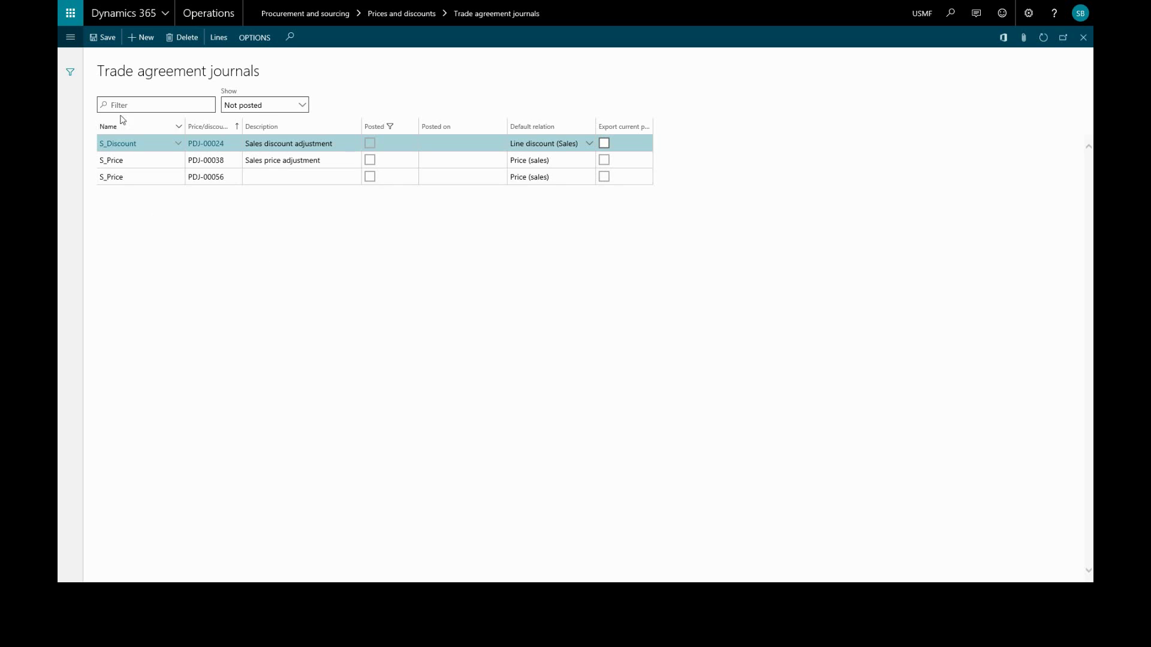
click(144, 38)
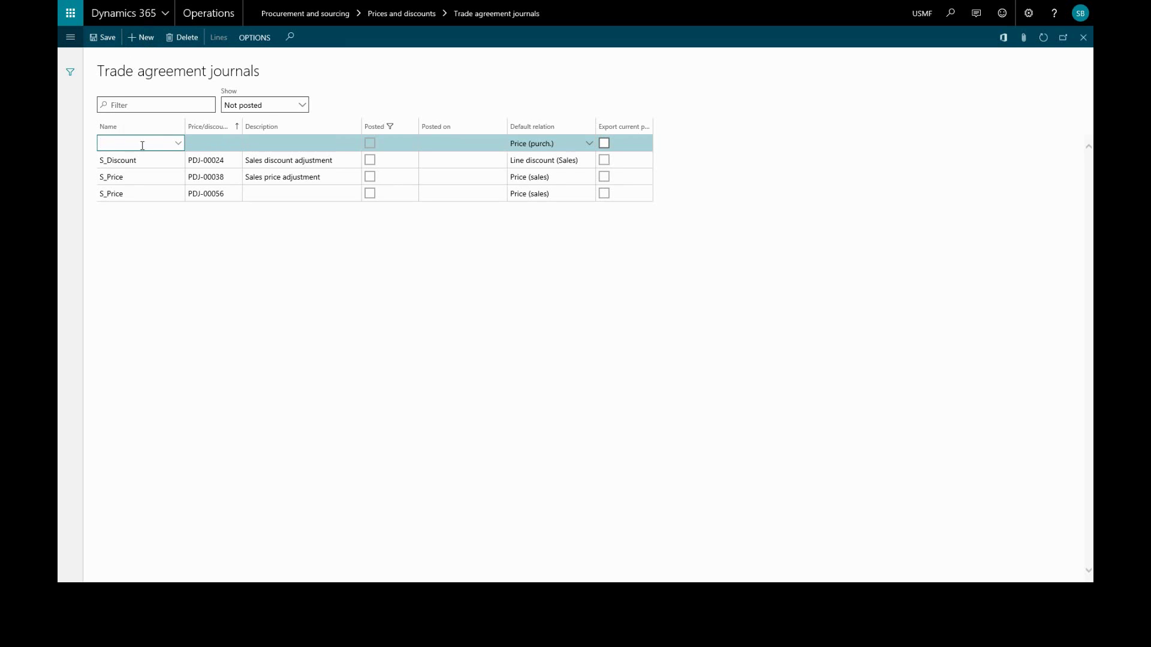
click(178, 144)
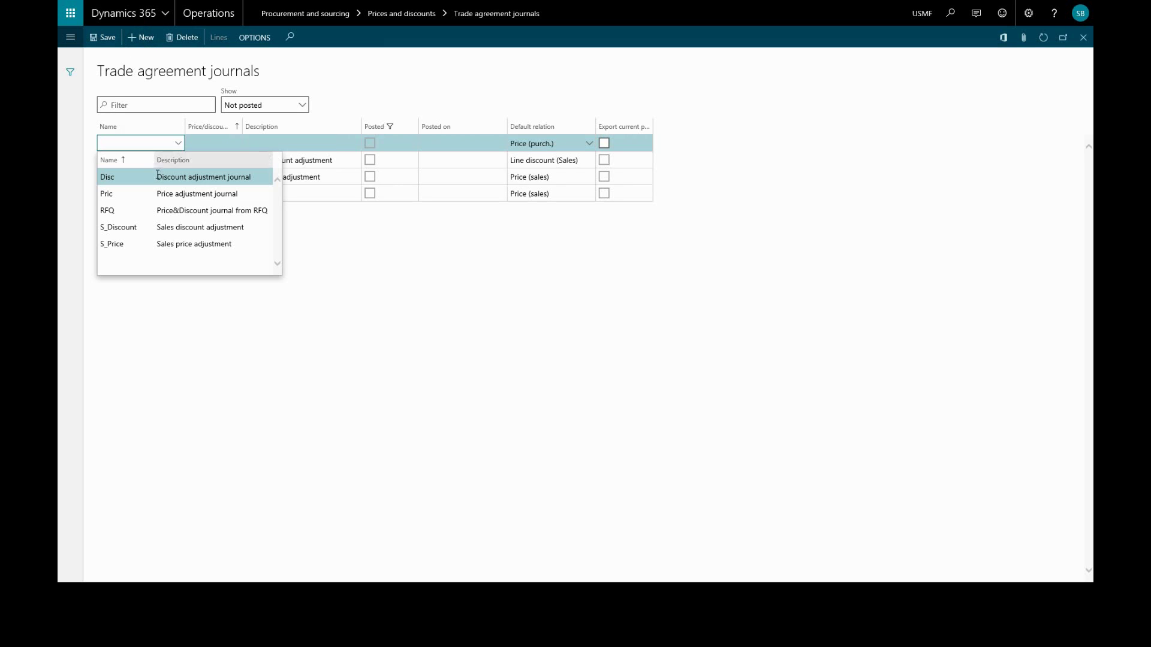
click(175, 193)
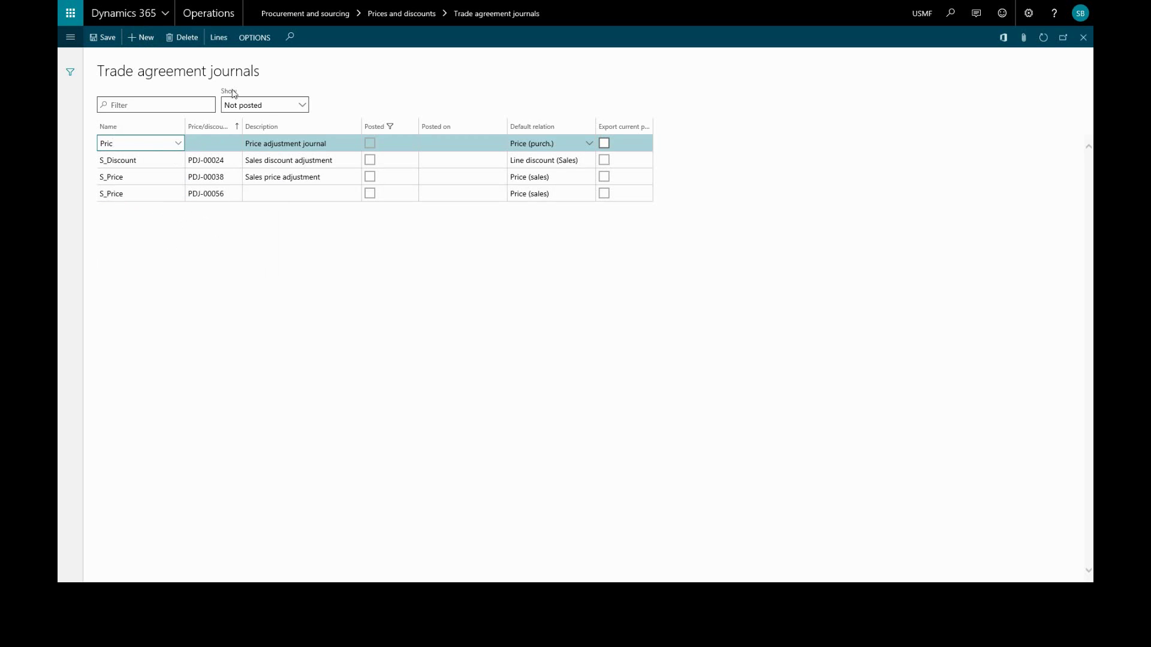
Copy existing trade agreements into the lines with vendor code Table and relation 1001.
click(220, 38)
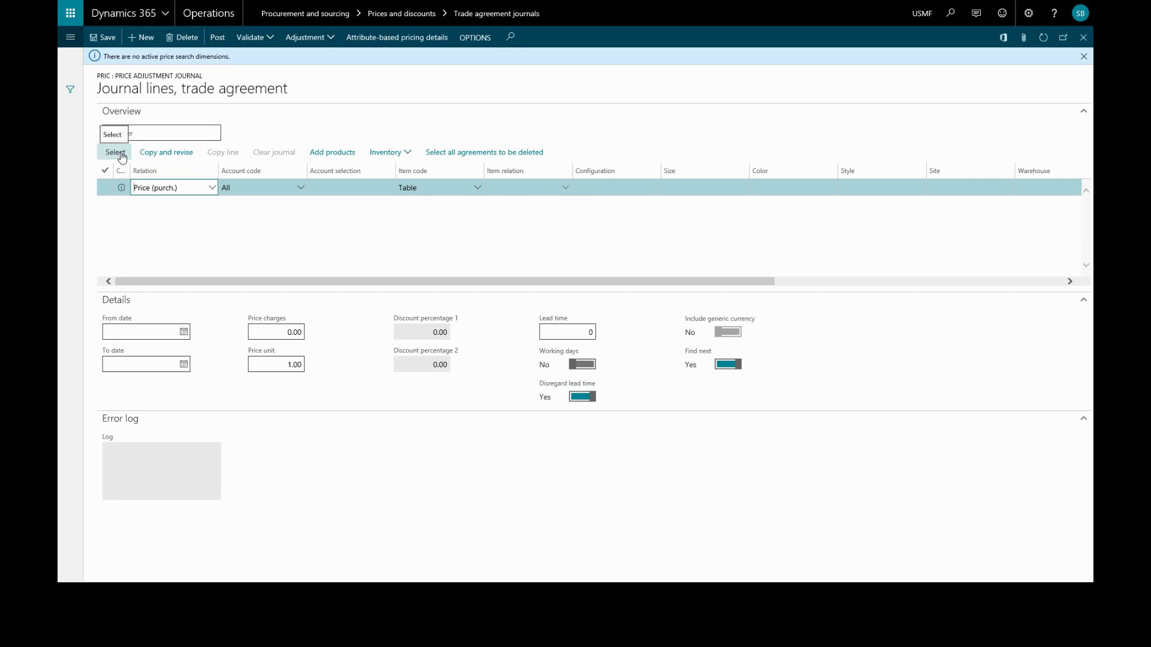
click(119, 154)
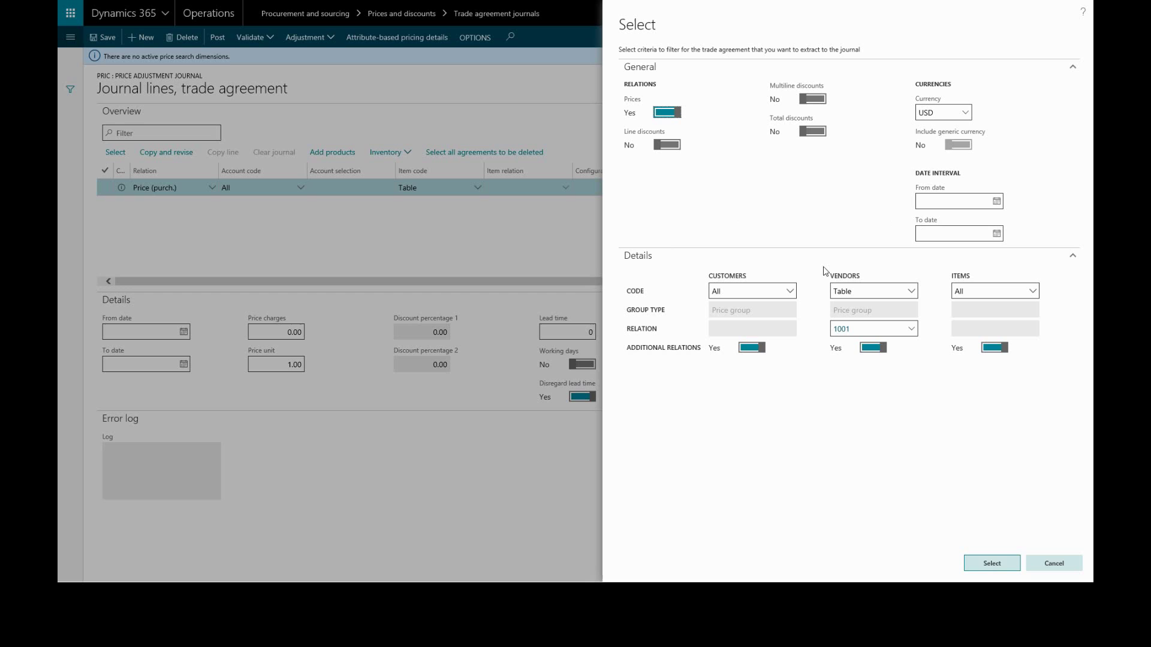
click(911, 293)
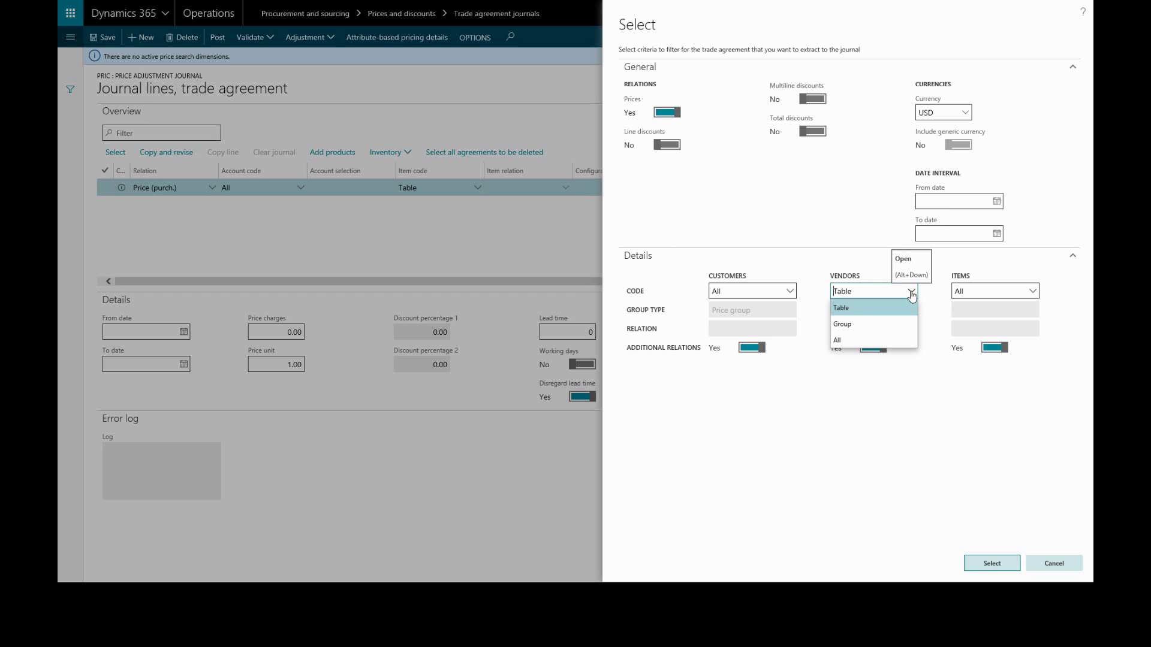
click(911, 293)
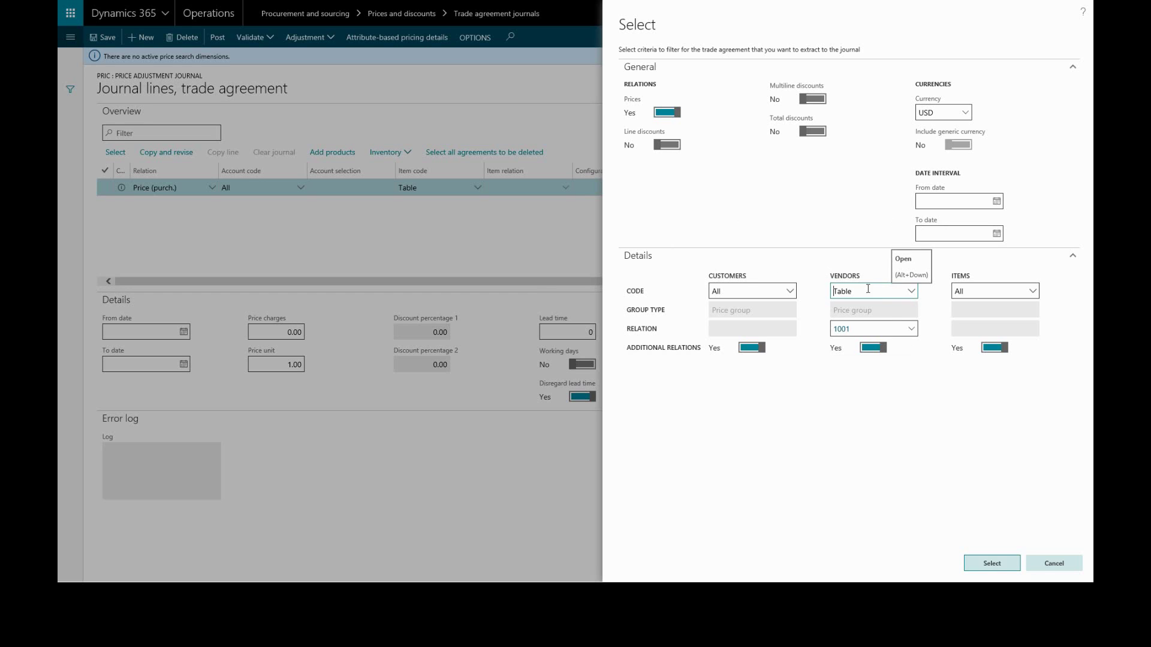
click(912, 331)
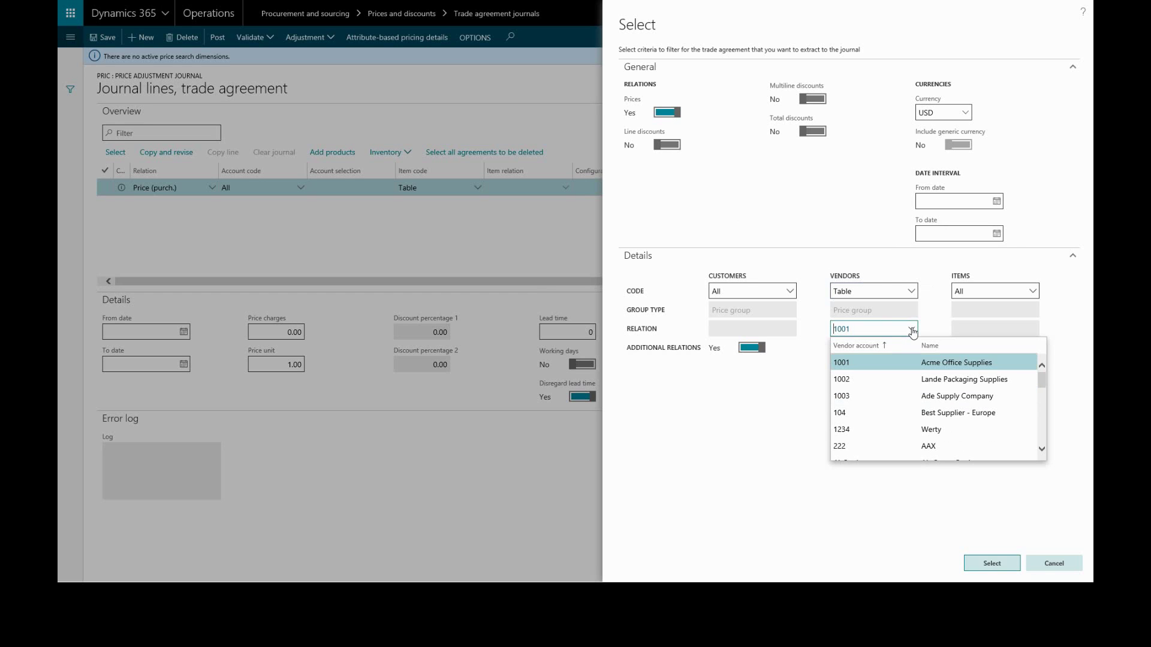
click(902, 364)
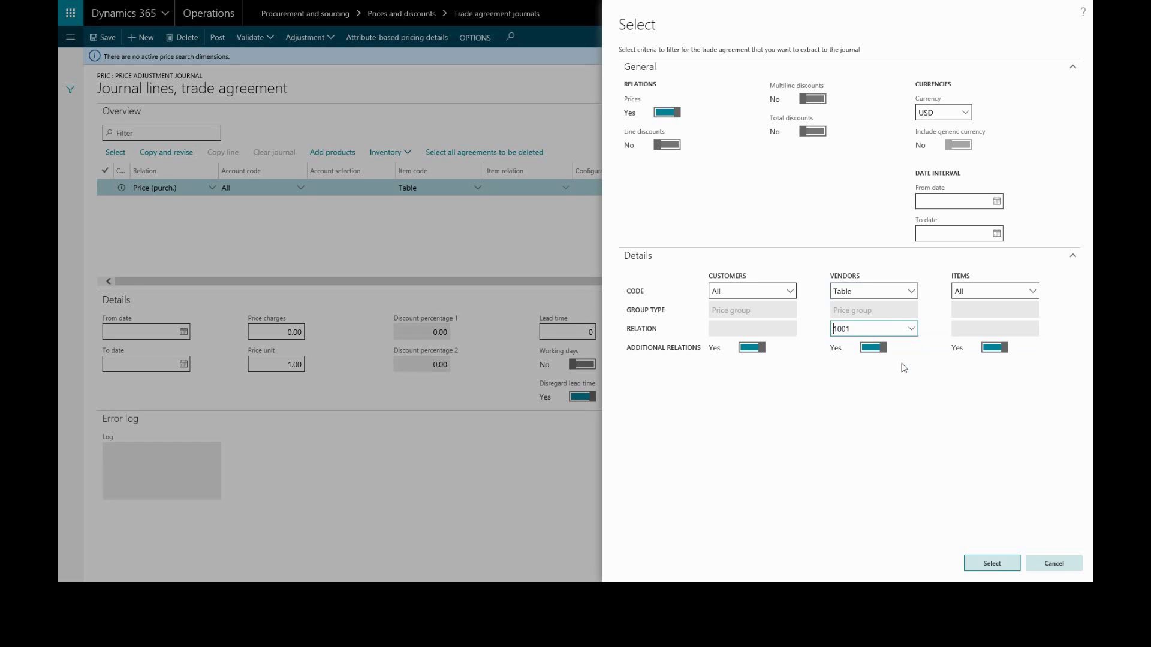
click(980, 564)
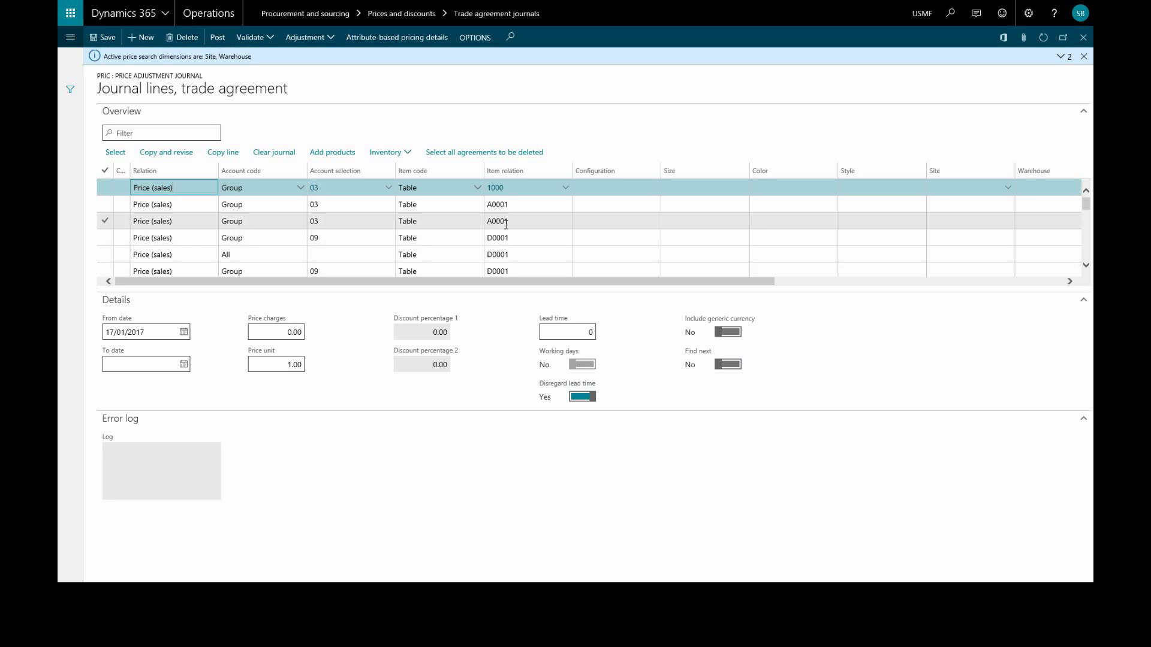
Review the copied Price (sales) lines and post the journal.
scroll(506, 224, down, 5)
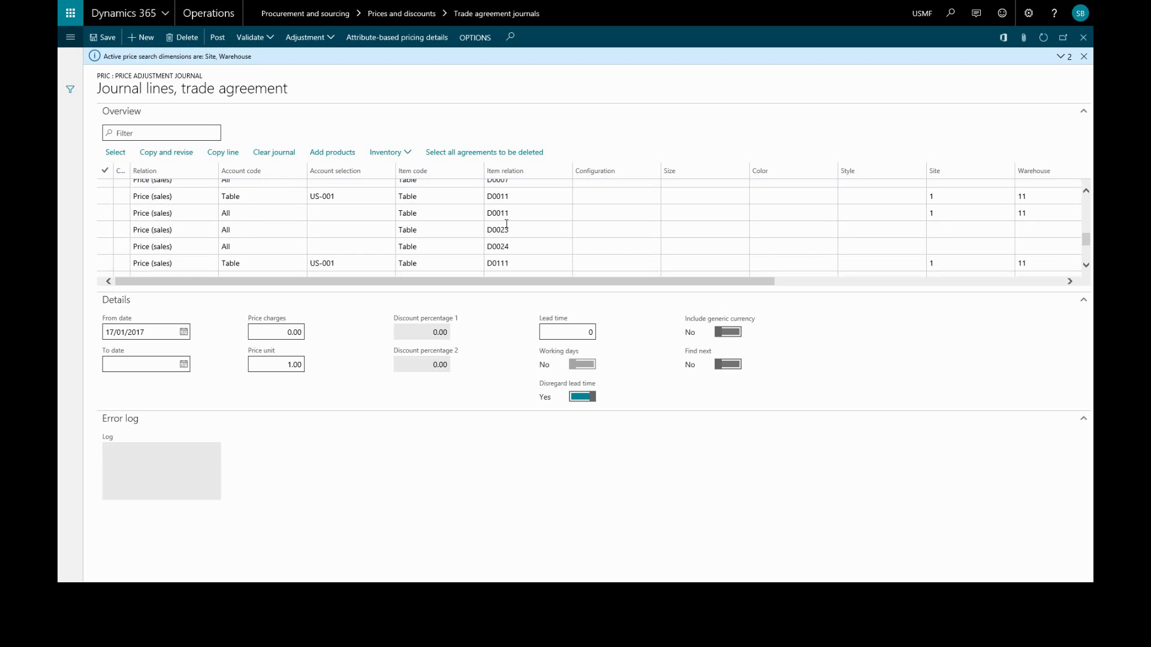
scroll(505, 224, up, 5)
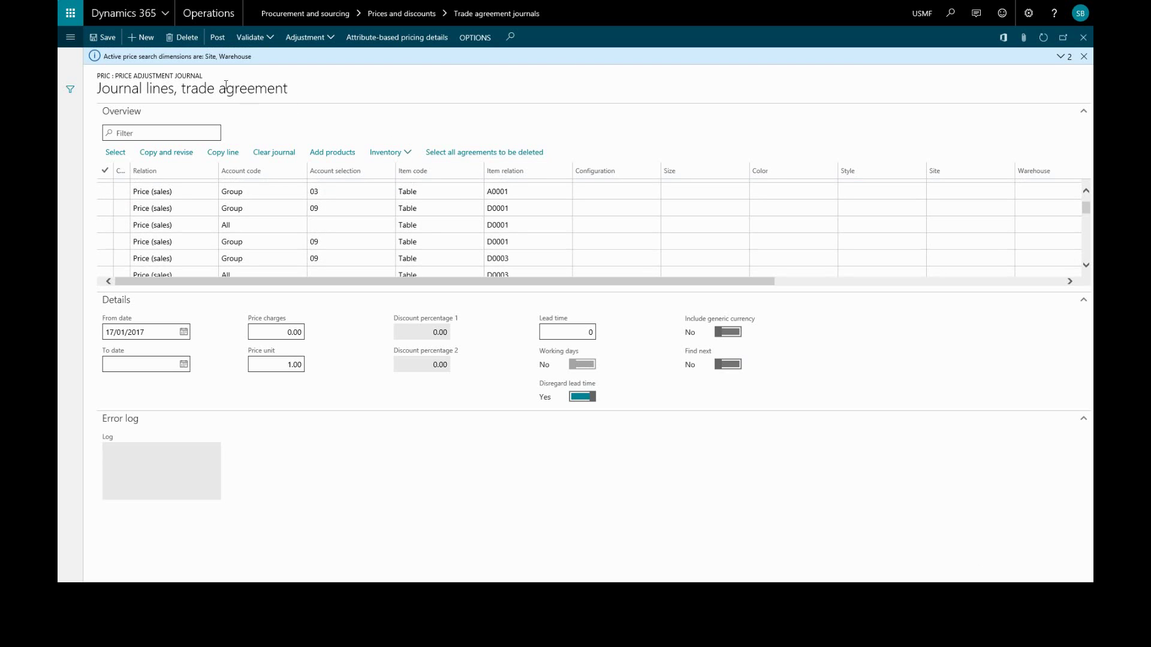
click(218, 38)
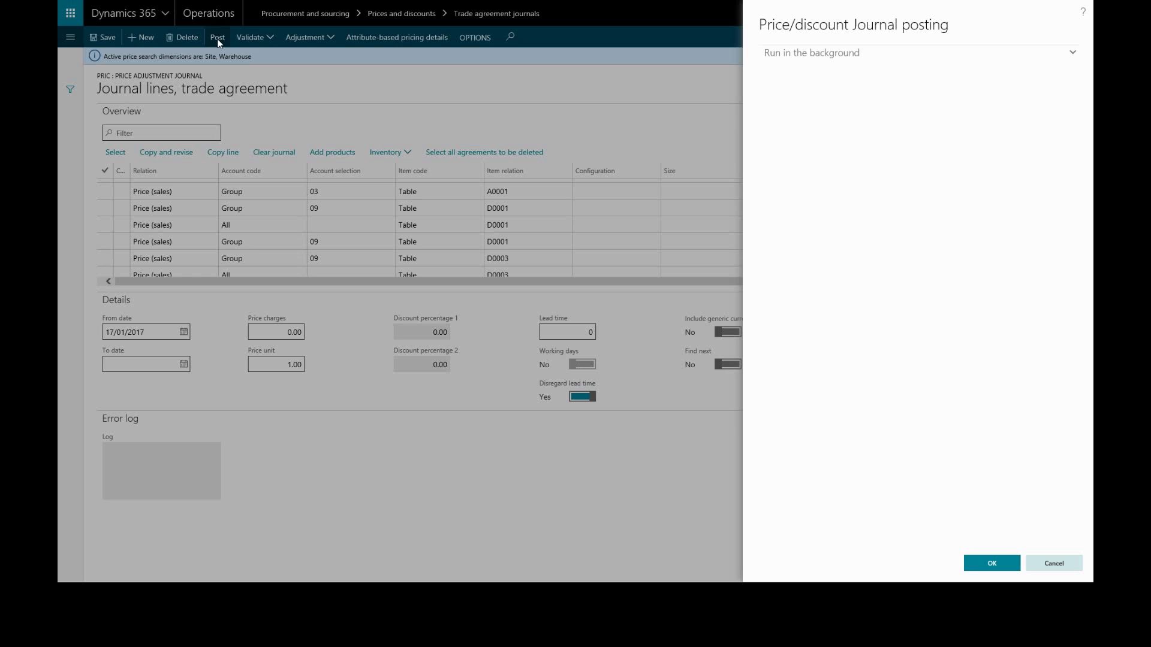
click(972, 567)
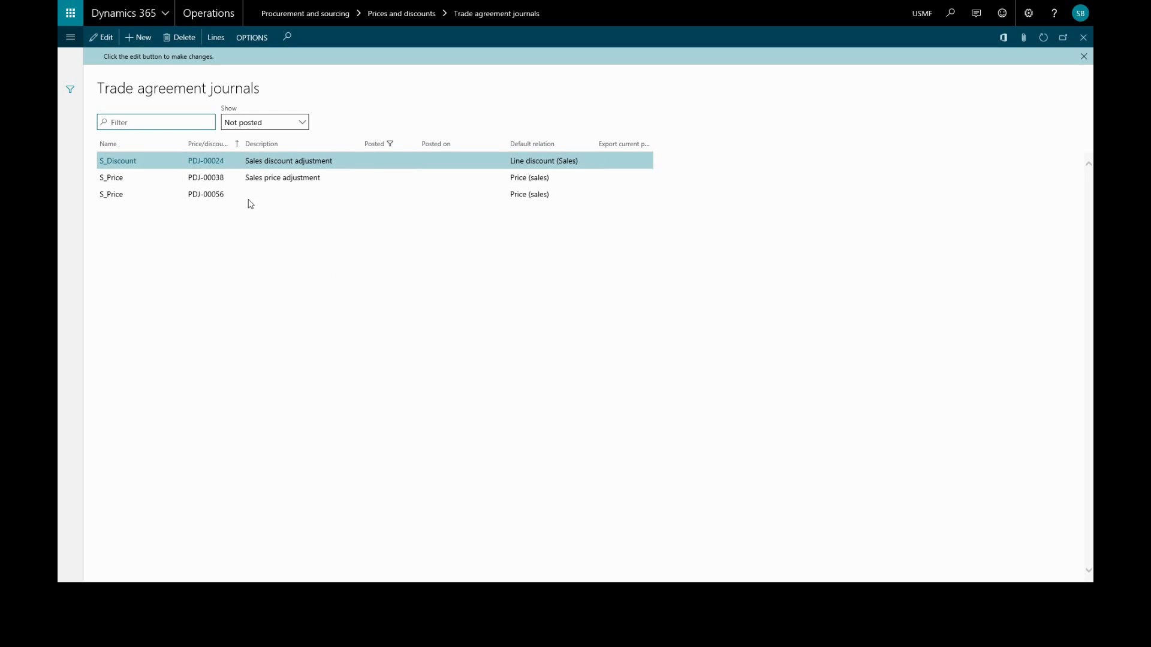
Go to All vendors and view vendor 1001's trade agreements.
click(70, 39)
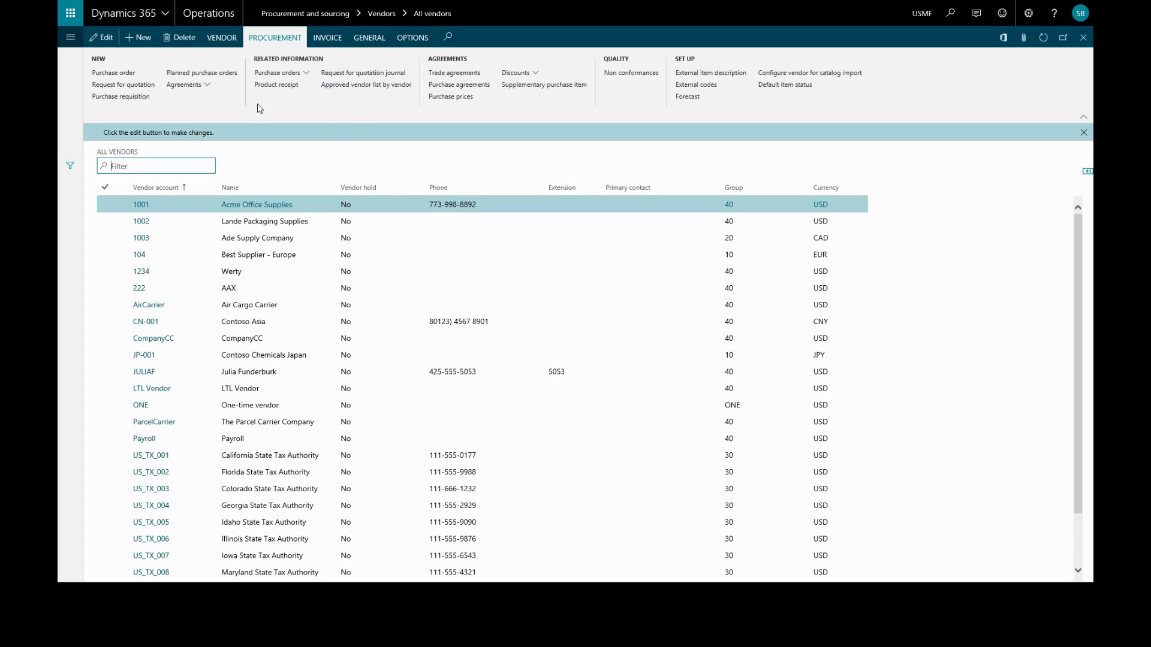
click(441, 74)
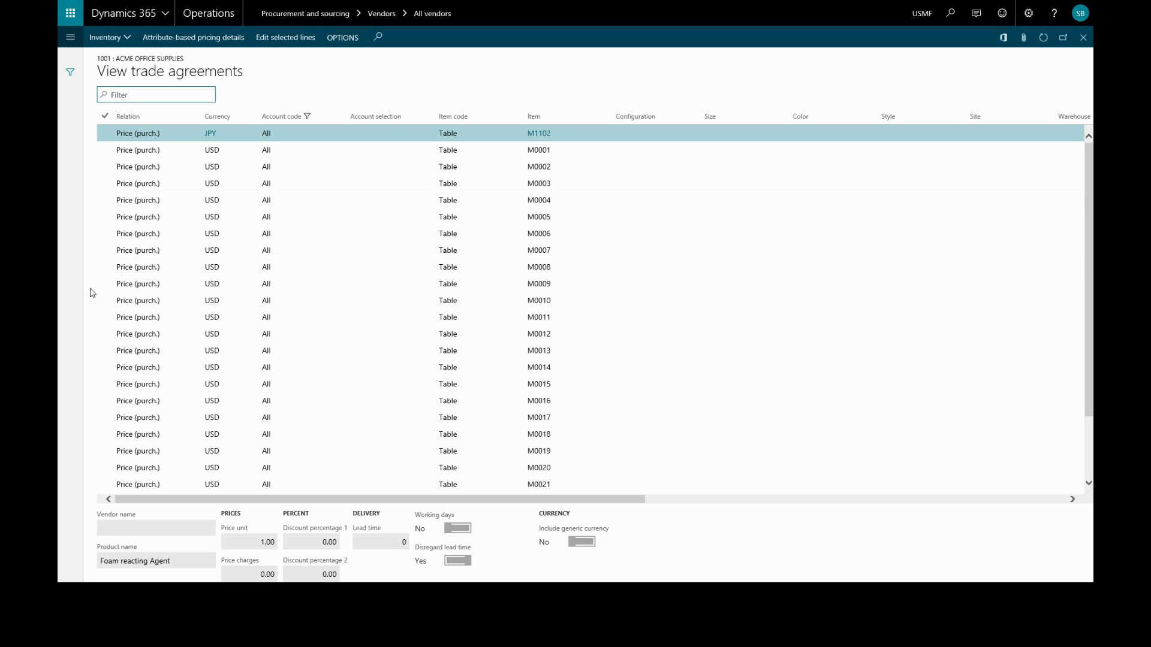
Select the M0009 agreement line and edit it in a new Pric journal.
click(100, 287)
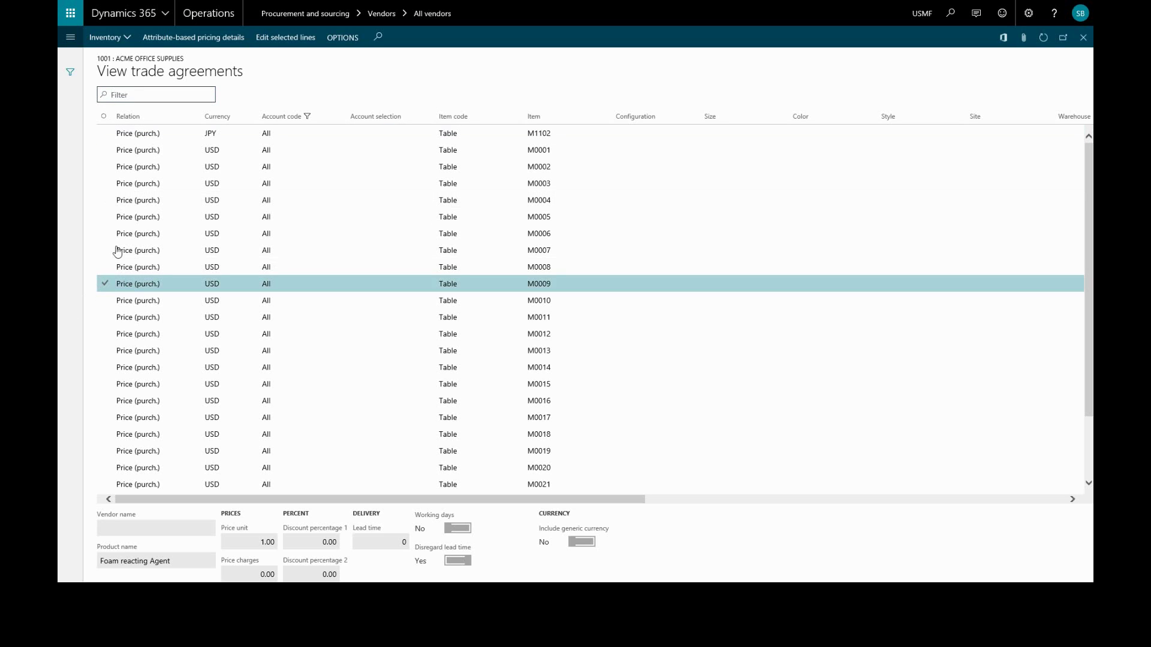
click(285, 38)
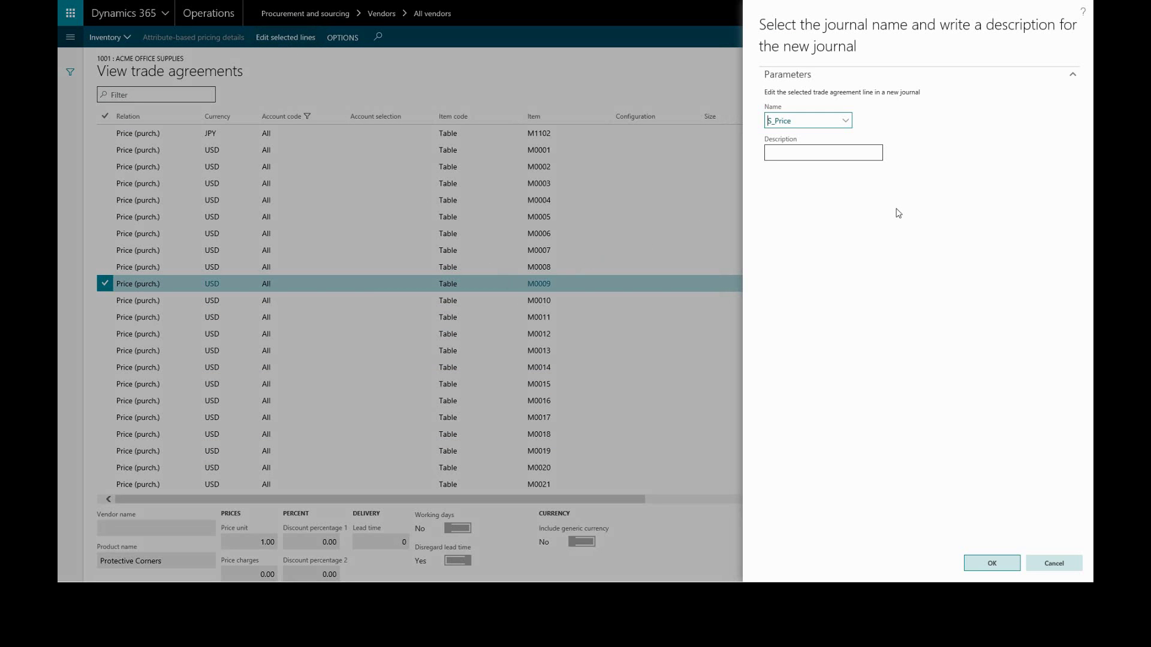
click(846, 121)
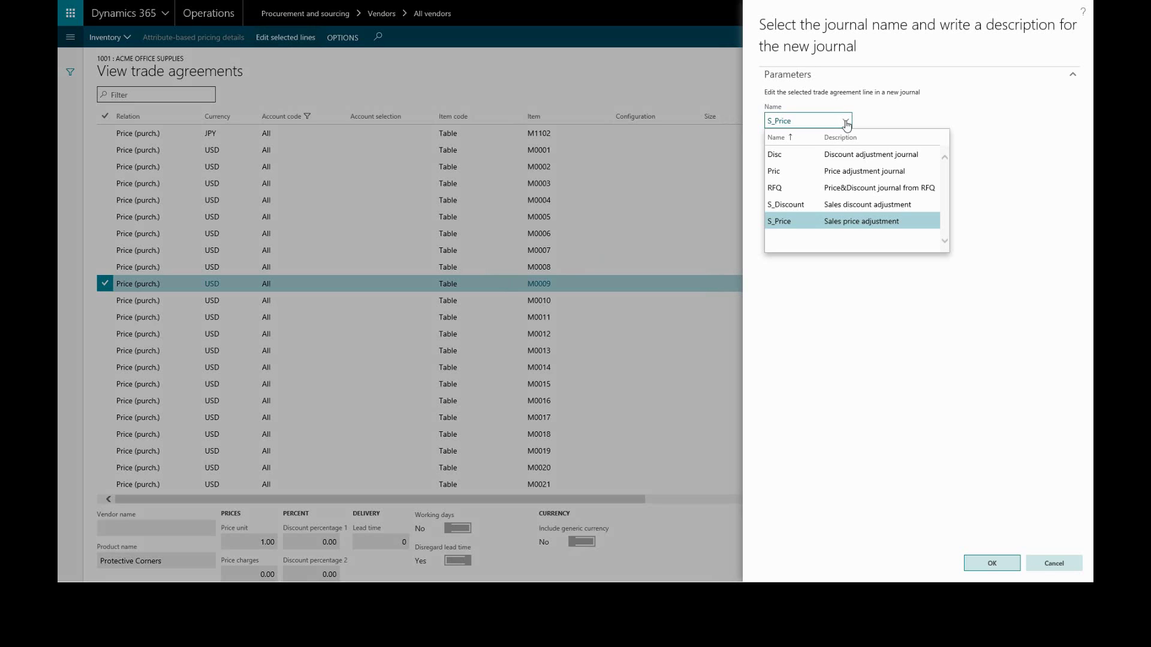
click(854, 172)
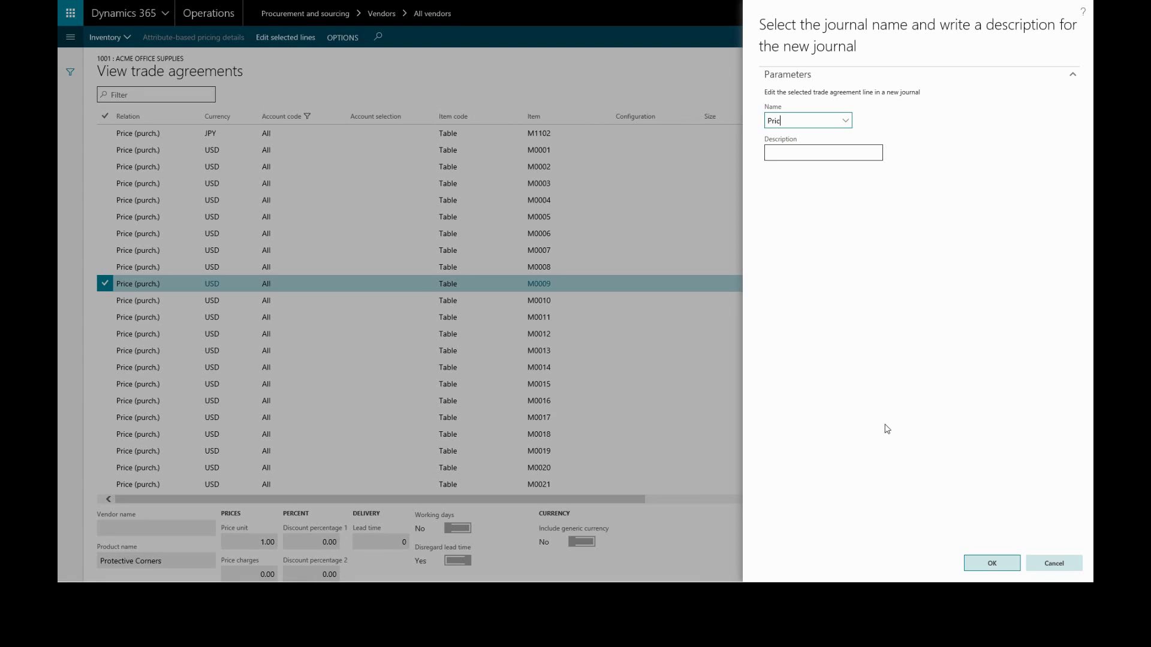